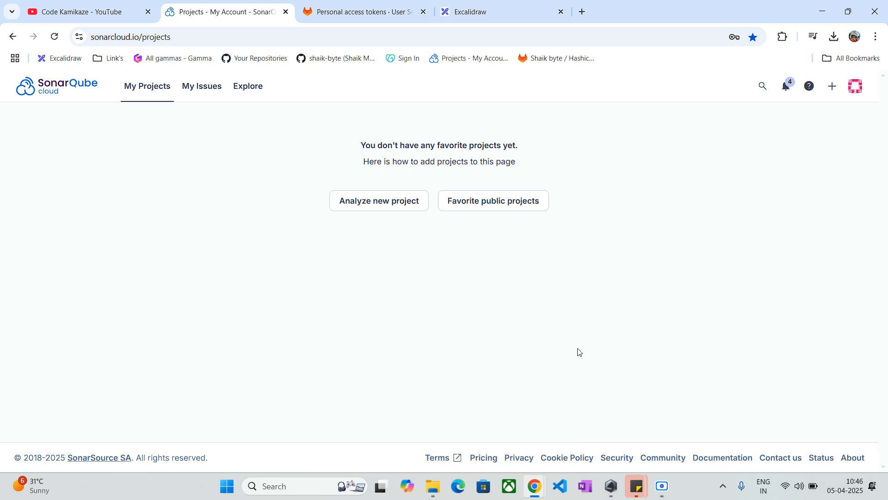
# - Start analyzing a new project by importing an organization from GitLab, choosing the option to import the personal GitLab group
pyautogui.click(511, 6)
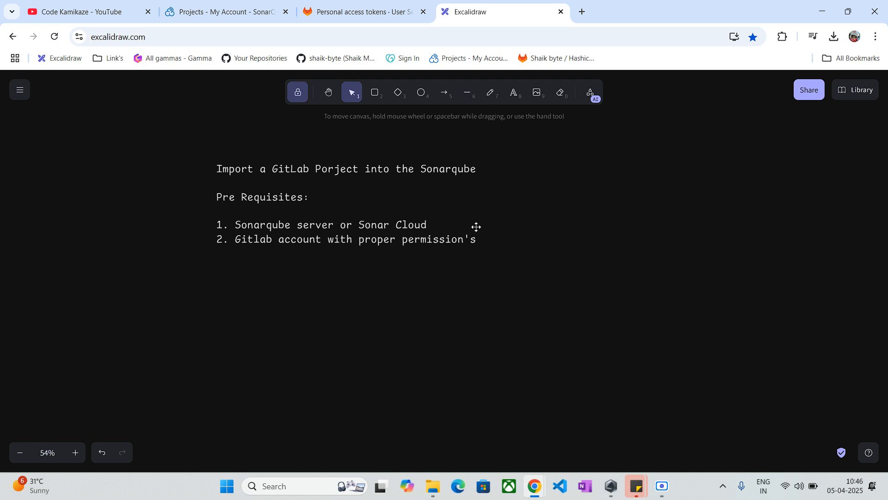
pyautogui.click(187, 9)
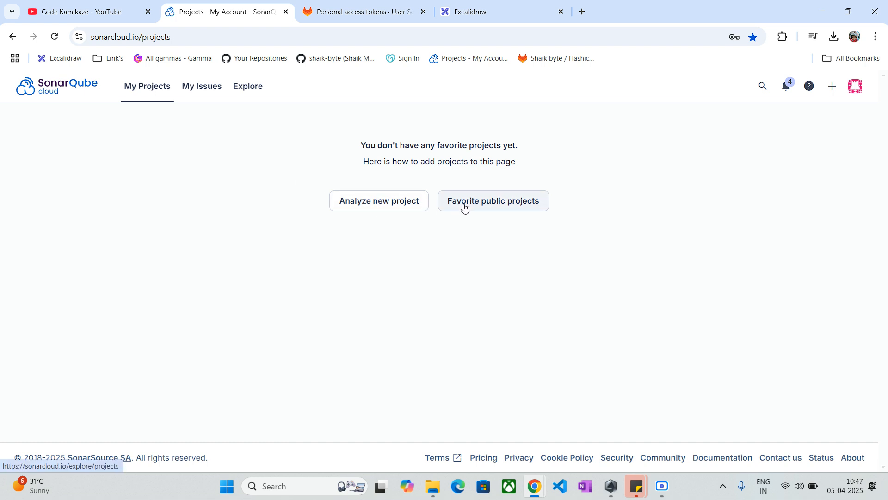
pyautogui.click(381, 204)
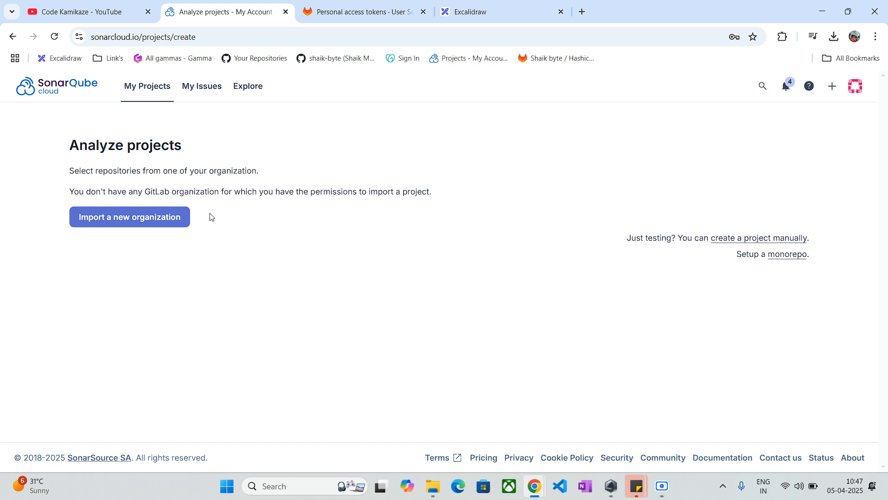
pyautogui.click(150, 225)
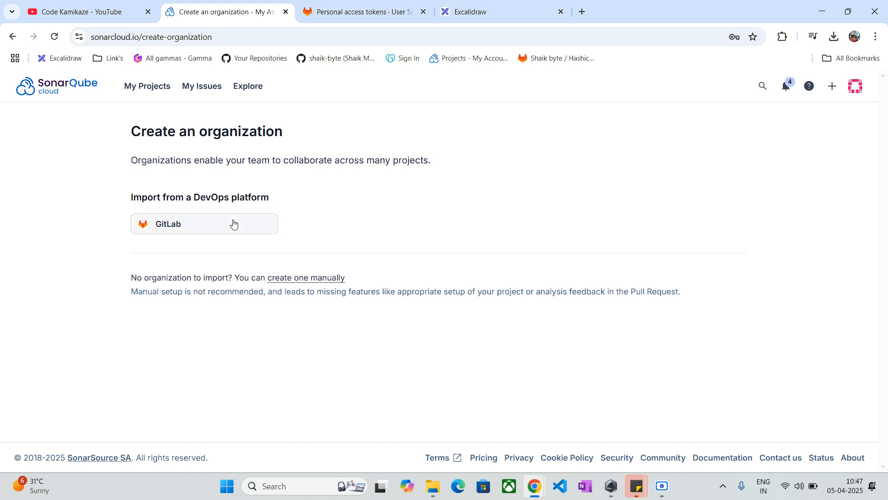
pyautogui.click(240, 227)
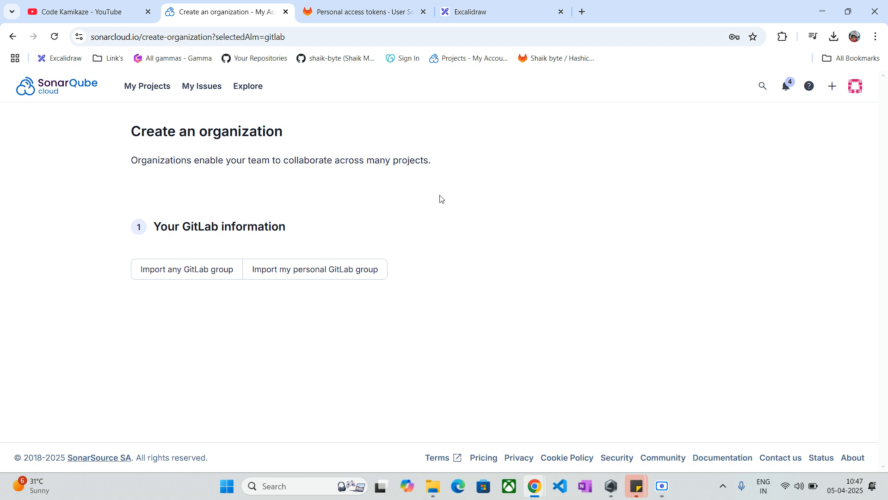
pyautogui.click(208, 268)
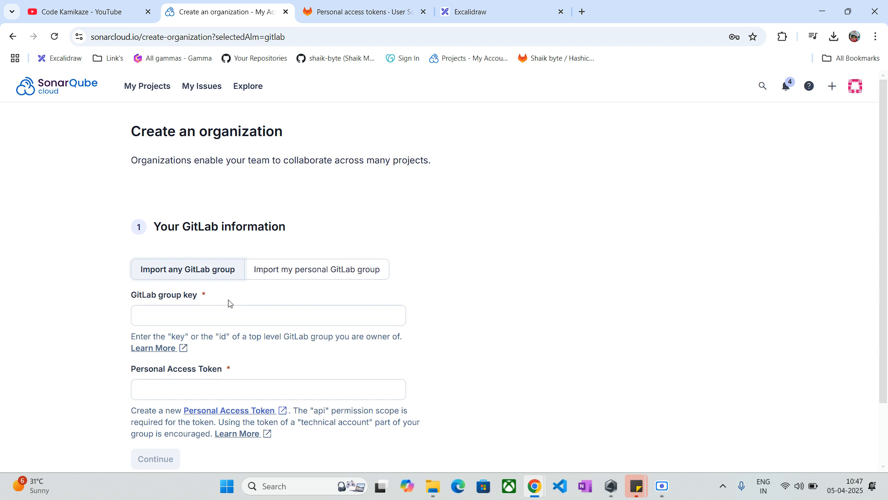
pyautogui.scroll(-2, 294, 277)
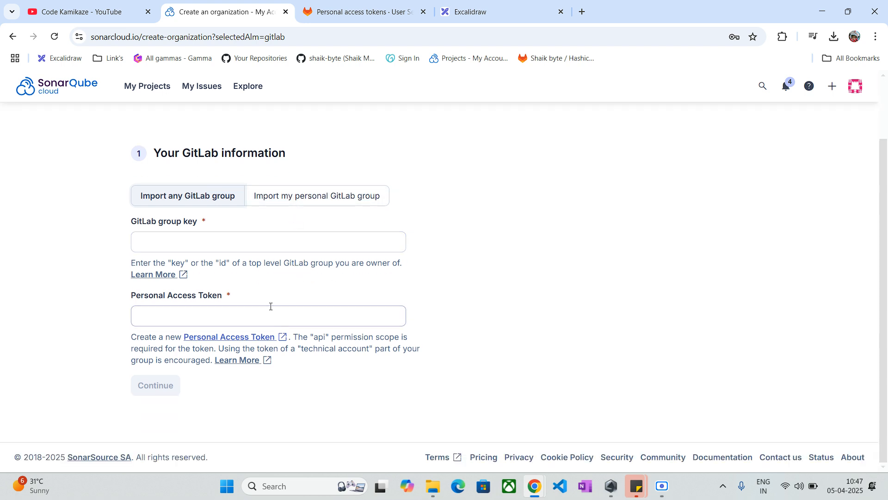
pyautogui.click(351, 195)
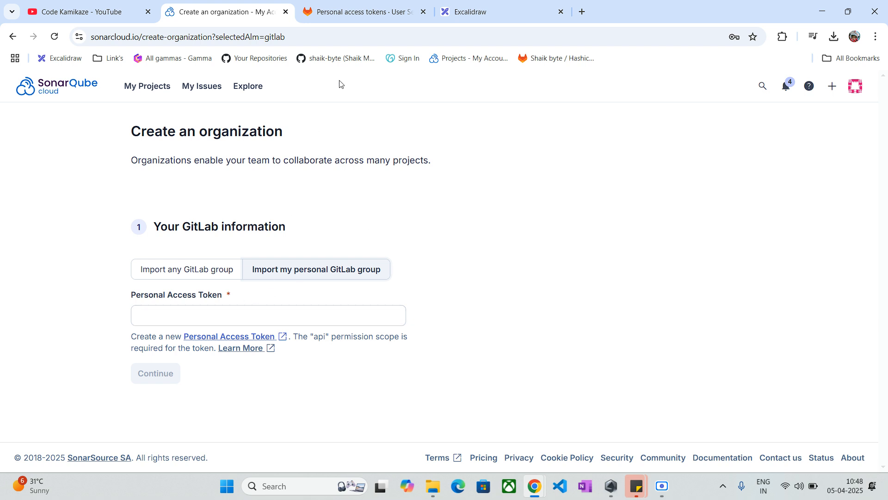
# - Switch to GitLab and start adding a new personal access token in the user settings
pyautogui.click(343, 16)
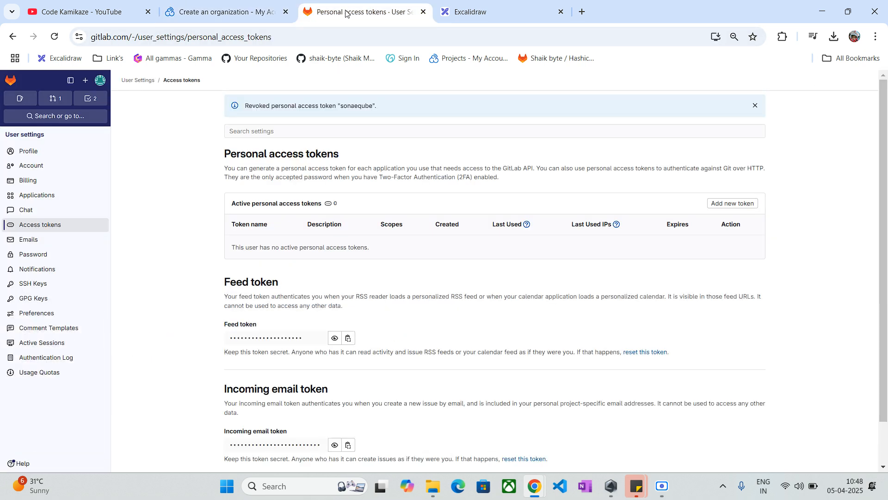
pyautogui.click(99, 83)
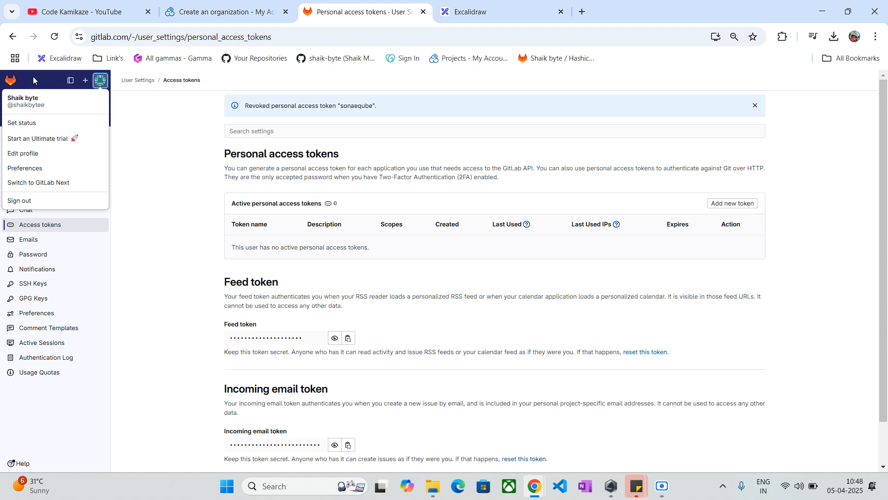
pyautogui.click(34, 168)
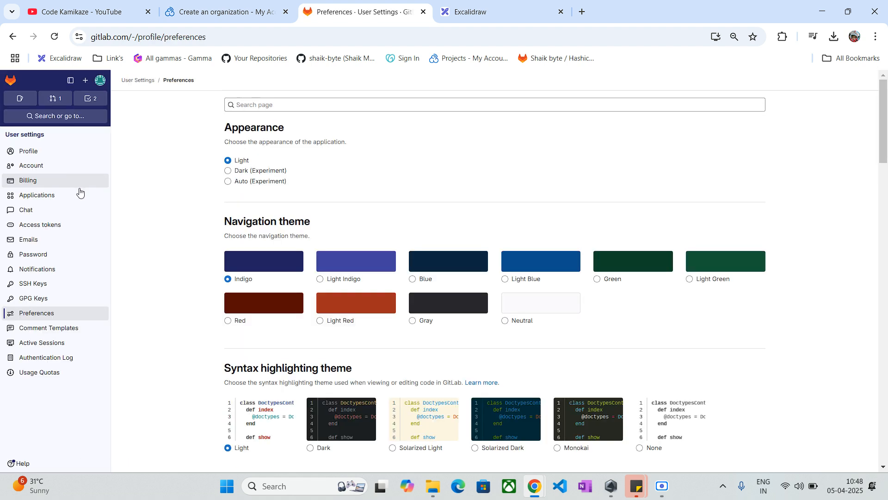
pyautogui.click(66, 226)
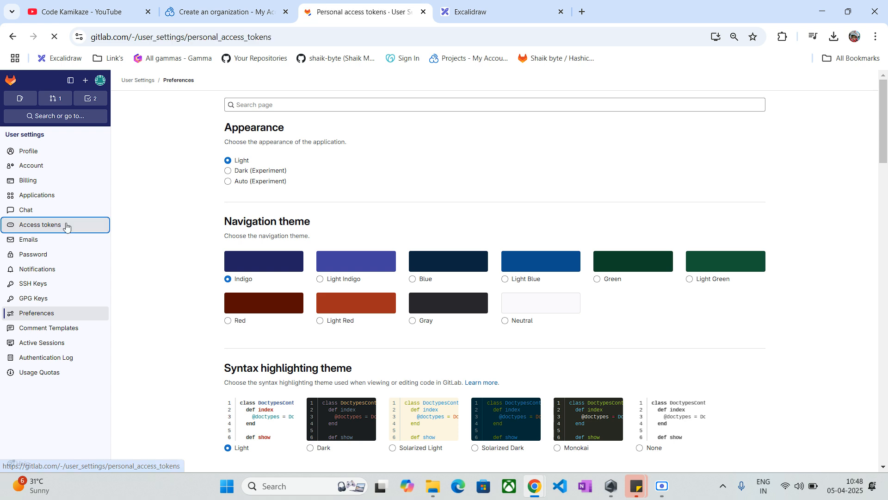
pyautogui.doubleClick(288, 129)
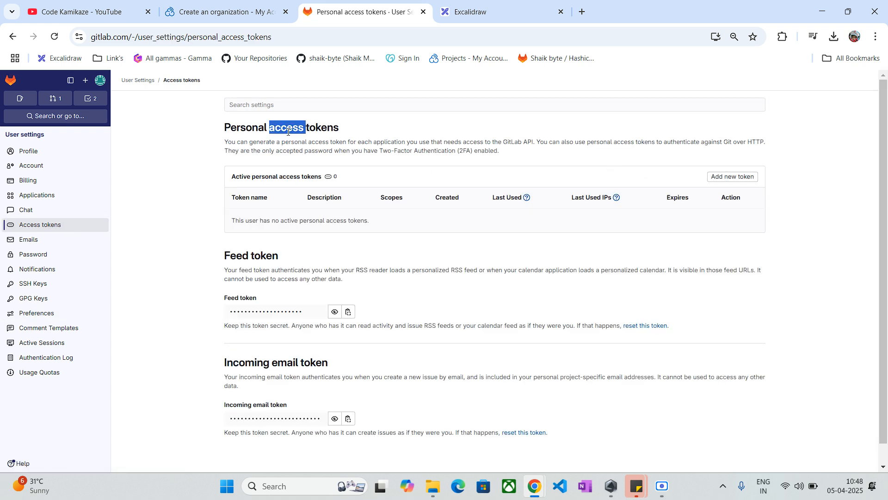
pyautogui.click(731, 178)
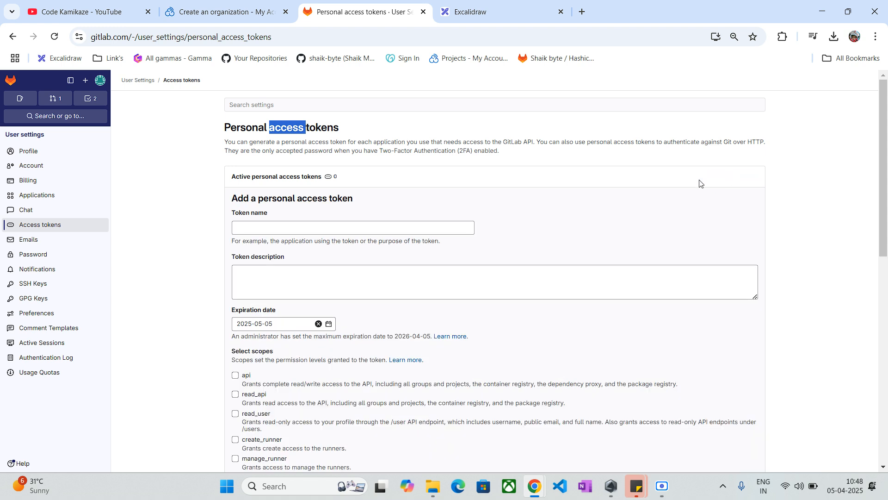
# - Name the token sonaeqube and set its expiration date to 2025-05-06
pyautogui.click(306, 229)
pyautogui.click(316, 253)
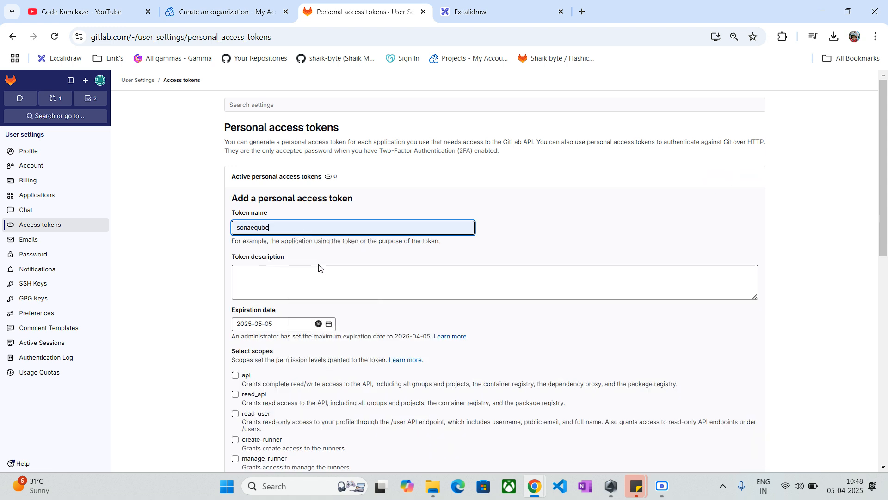
pyautogui.scroll(-1, 295, 267)
pyautogui.click(293, 267)
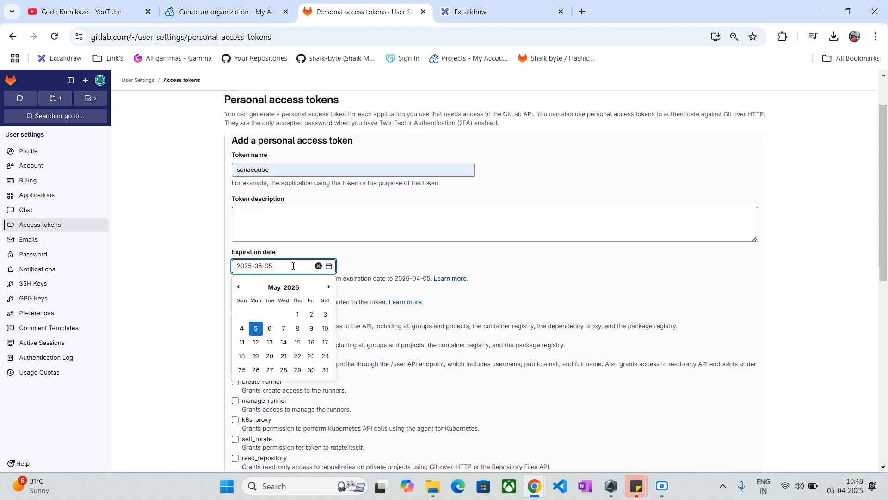
pyautogui.click(274, 328)
pyautogui.scroll(-1, 272, 221)
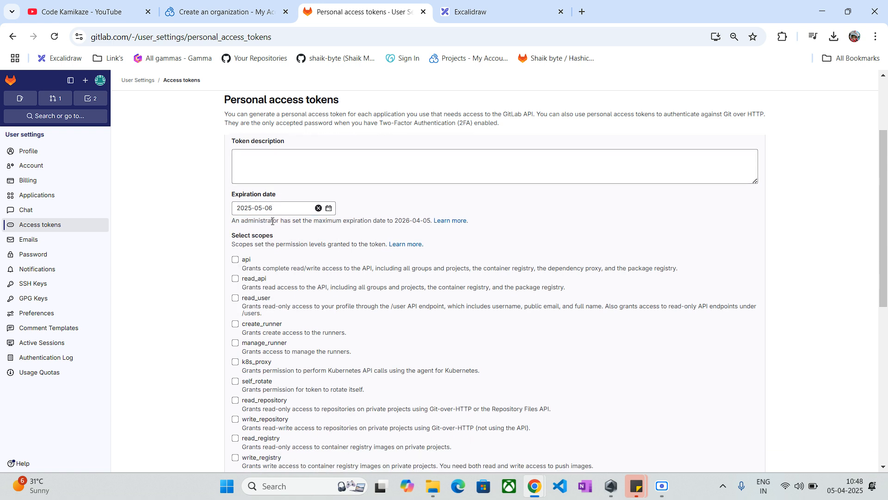
# - Grant the token every scope from api through ai_features and create the personal access token
pyautogui.click(235, 259)
pyautogui.scroll(-1, 279, 231)
pyautogui.click(236, 220)
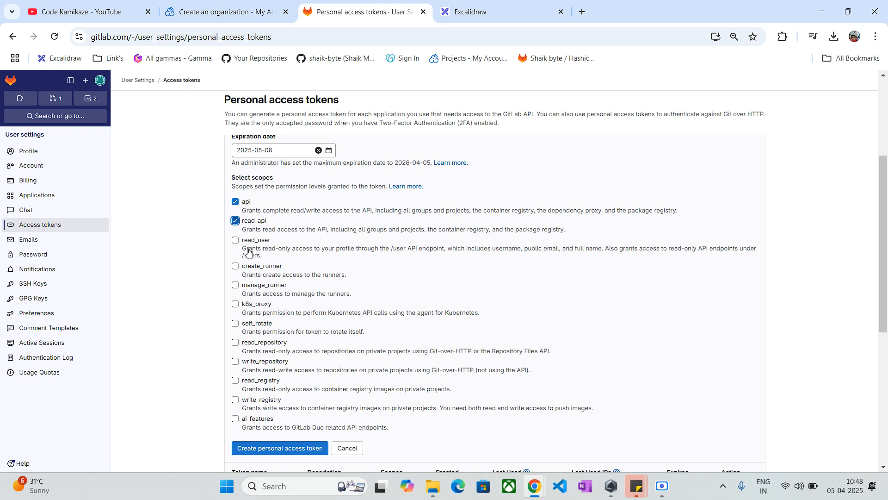
pyautogui.click(235, 240)
pyautogui.click(235, 266)
pyautogui.click(236, 285)
pyautogui.click(235, 305)
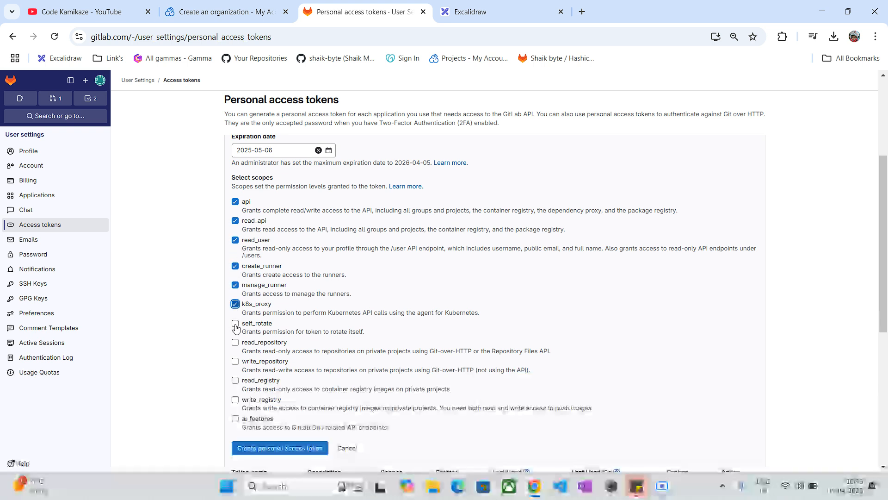
pyautogui.click(236, 323)
pyautogui.click(235, 343)
pyautogui.click(236, 361)
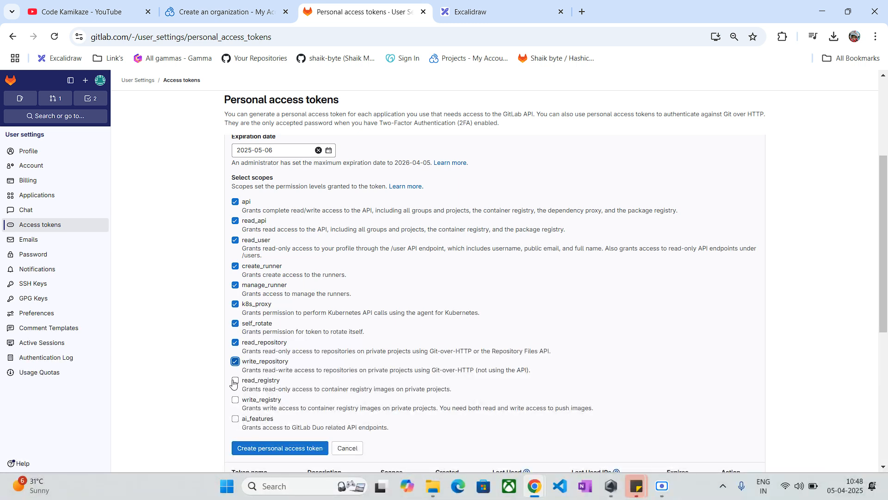
pyautogui.click(235, 380)
pyautogui.click(236, 400)
pyautogui.click(235, 418)
pyautogui.scroll(-2, 301, 301)
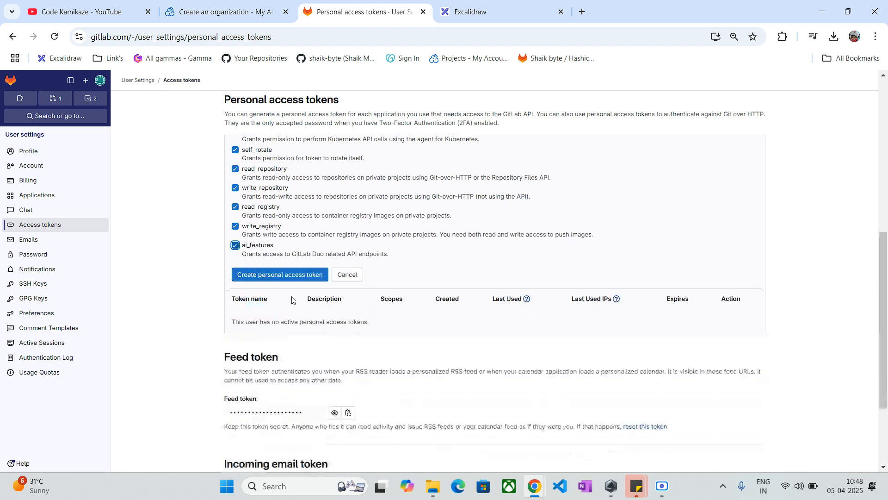
pyautogui.scroll(1, 549, 234)
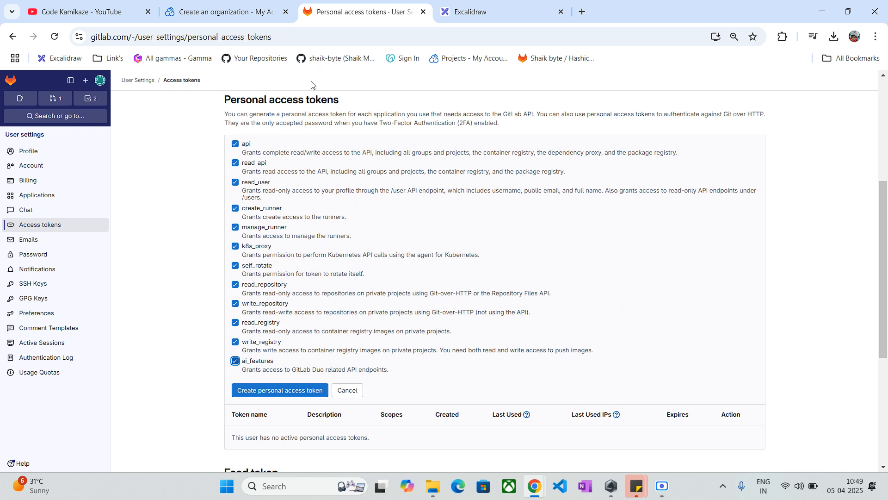
pyautogui.click(290, 392)
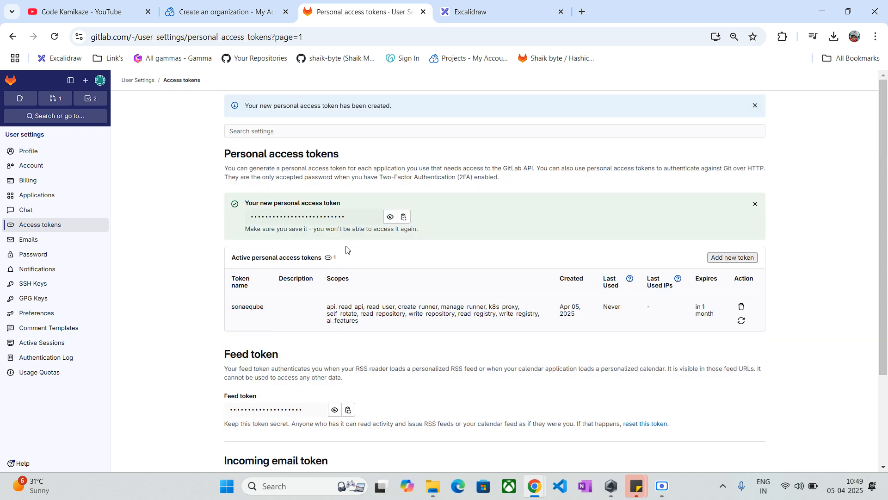
# - Reveal and hide the new personal access token, and copy it to the clipboard
pyautogui.click(292, 206)
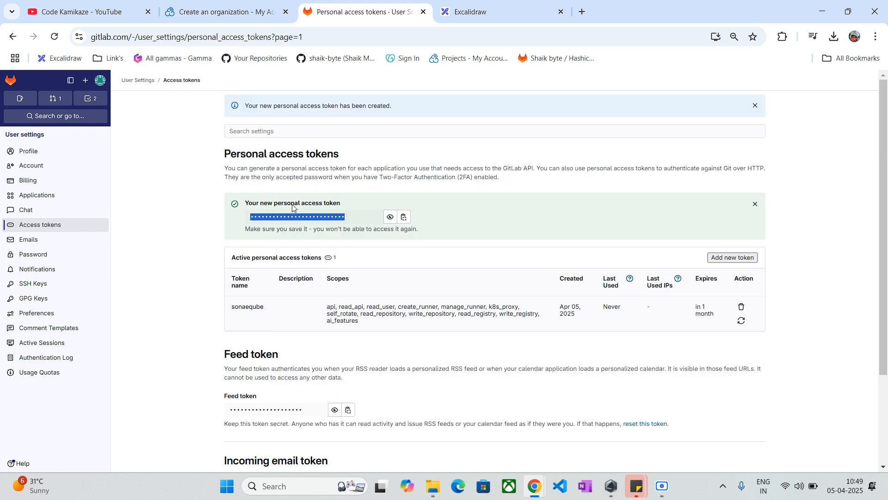
pyautogui.click(401, 217)
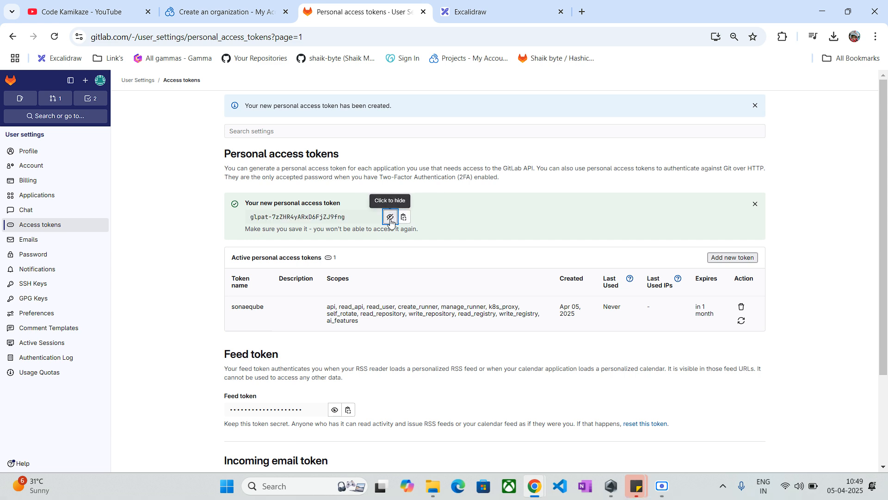
pyautogui.click(390, 219)
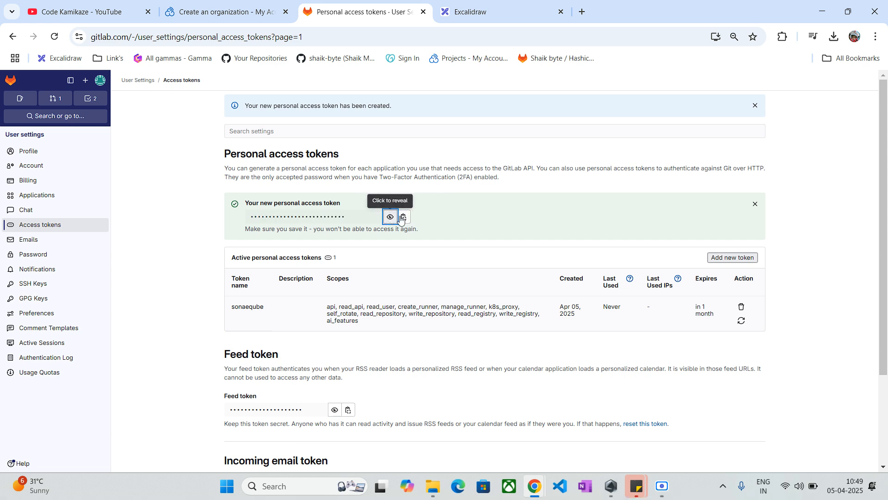
pyautogui.click(405, 219)
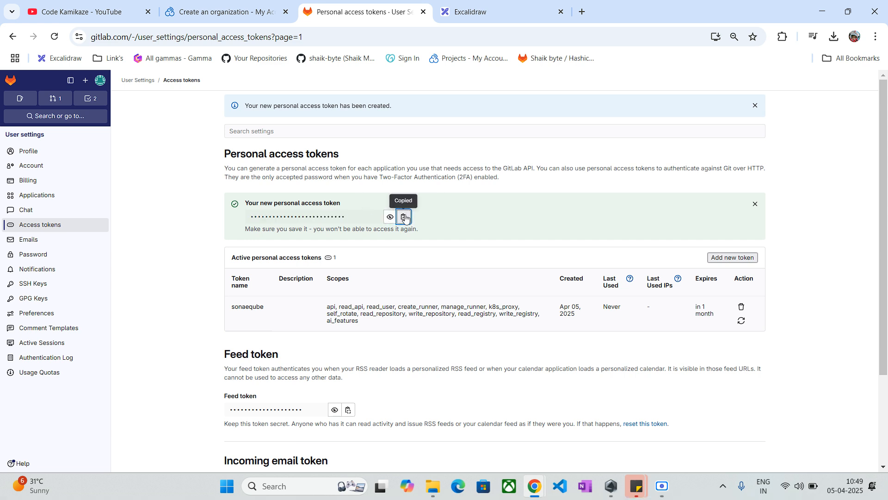
# - Switch to SonarQube Cloud, paste the GitLab token into the Personal Access Token field and continue
pyautogui.click(223, 11)
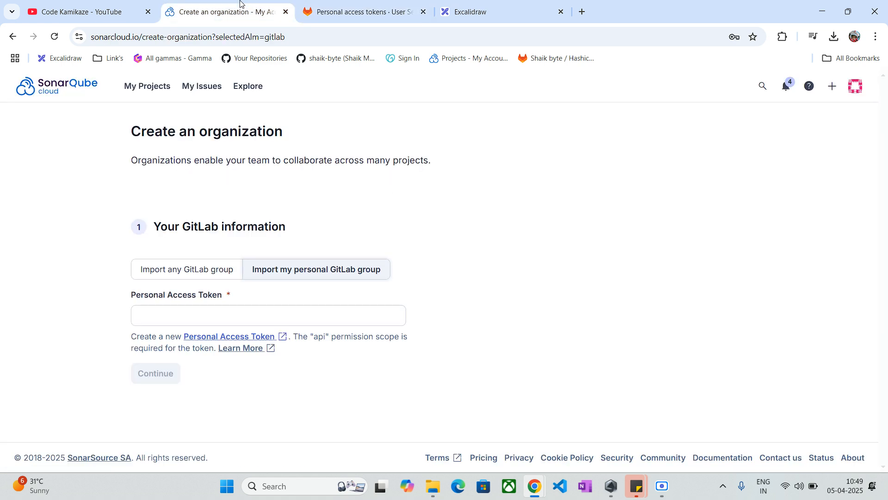
pyautogui.click(189, 312)
pyautogui.hotkey('ctrl', 'v')
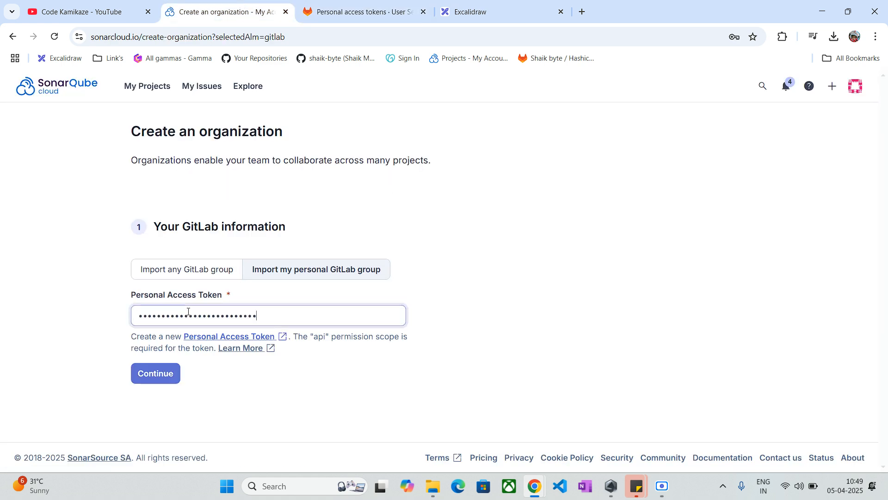
pyautogui.click(160, 375)
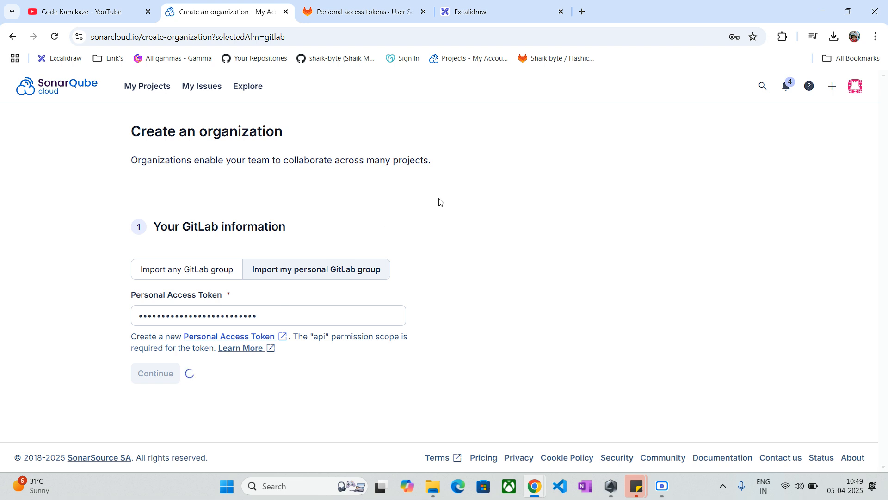
# - Keep the proposed organization name and key, choose the Free plan and create the organization
pyautogui.scroll(-1, 483, 192)
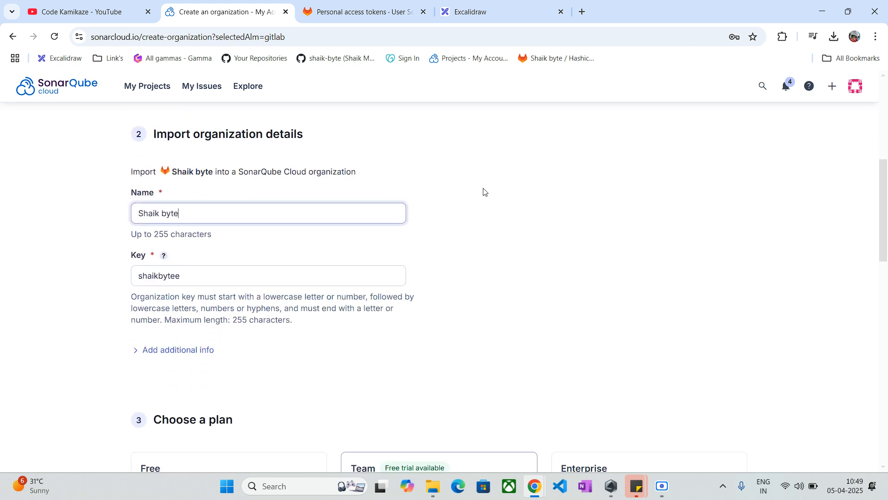
pyautogui.doubleClick(184, 277)
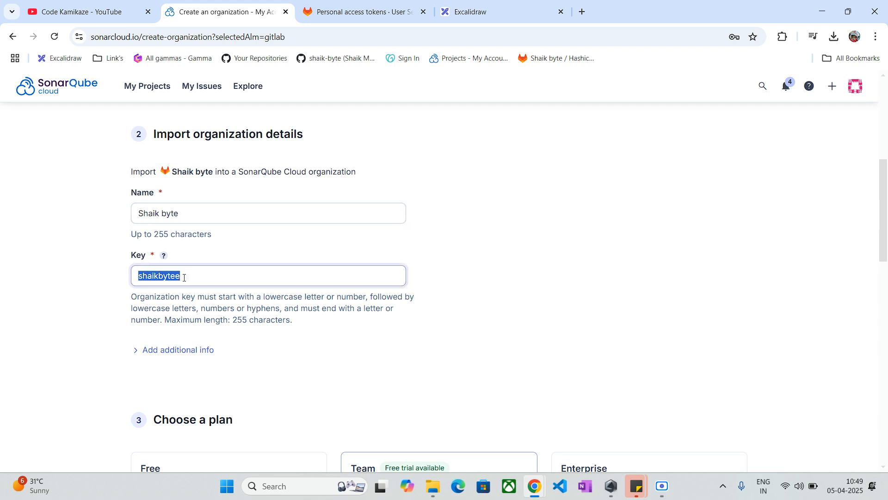
pyautogui.scroll(-4, 450, 197)
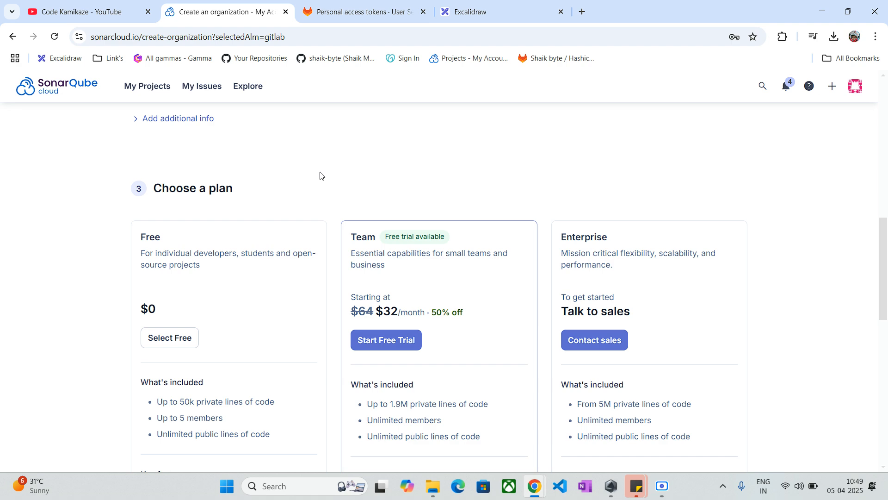
pyautogui.scroll(-1, 320, 175)
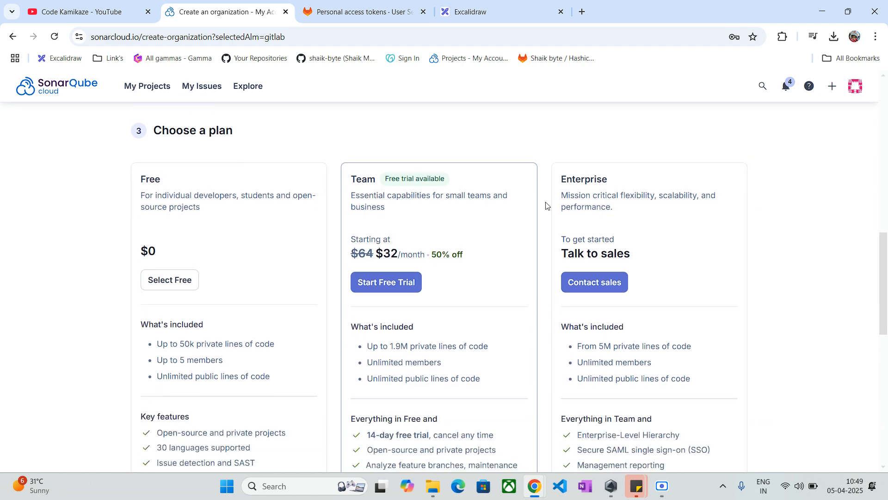
pyautogui.scroll(-4, 230, 217)
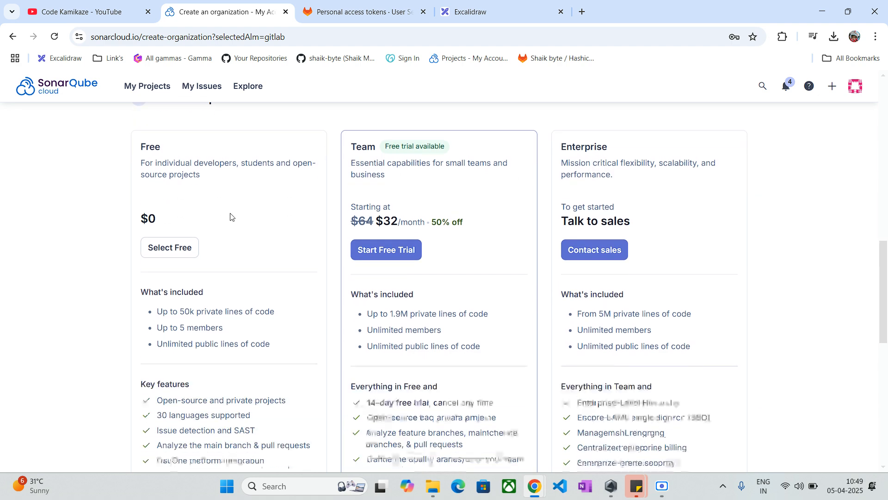
pyautogui.scroll(3, 230, 213)
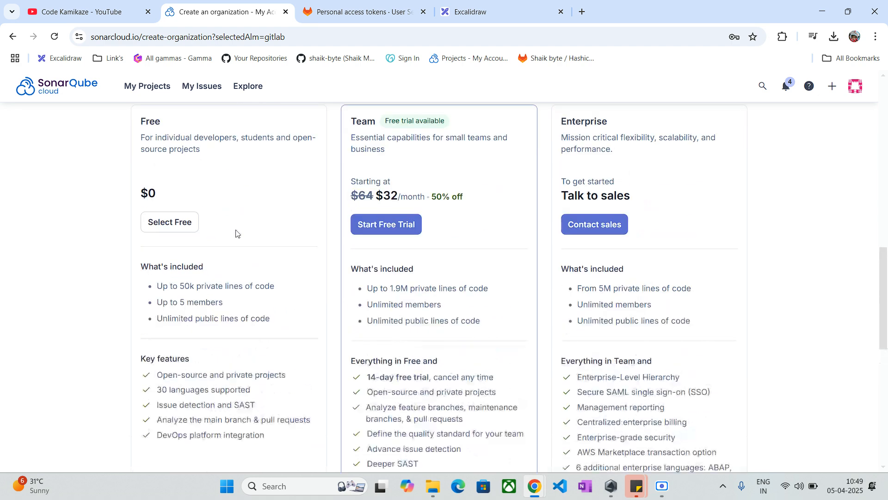
pyautogui.click(176, 223)
pyautogui.scroll(-3, 236, 220)
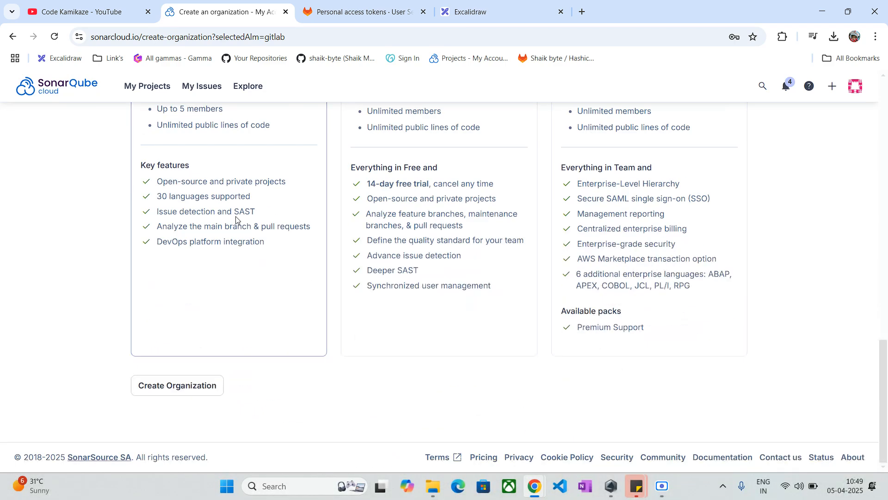
pyautogui.click(175, 394)
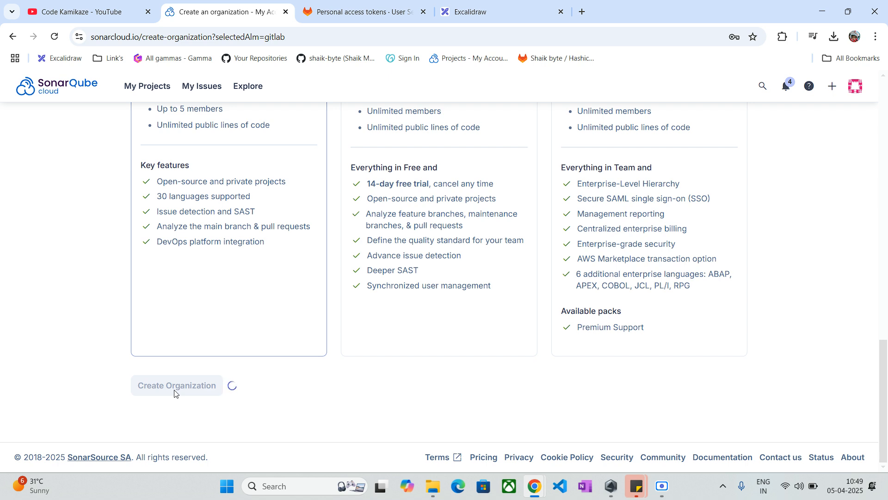
pyautogui.click(175, 394)
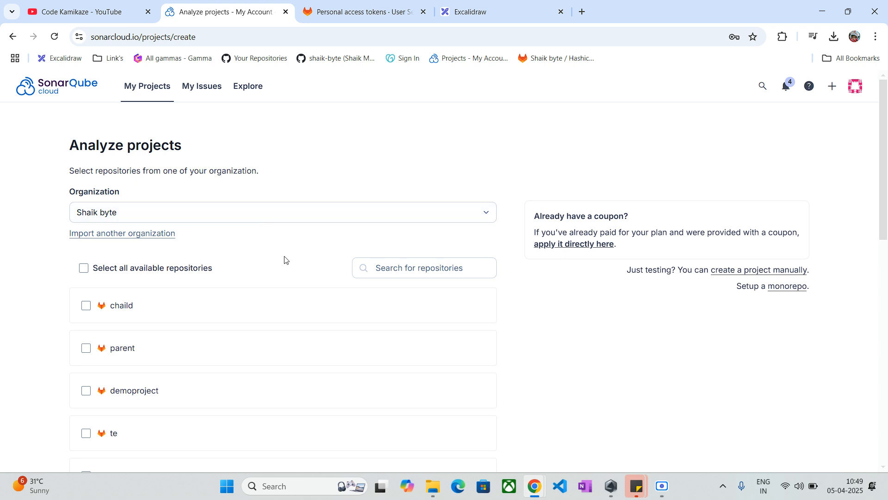
# - Select the sonarqube repository for analysis and highlight the note about its project visibility
pyautogui.scroll(-3, 285, 260)
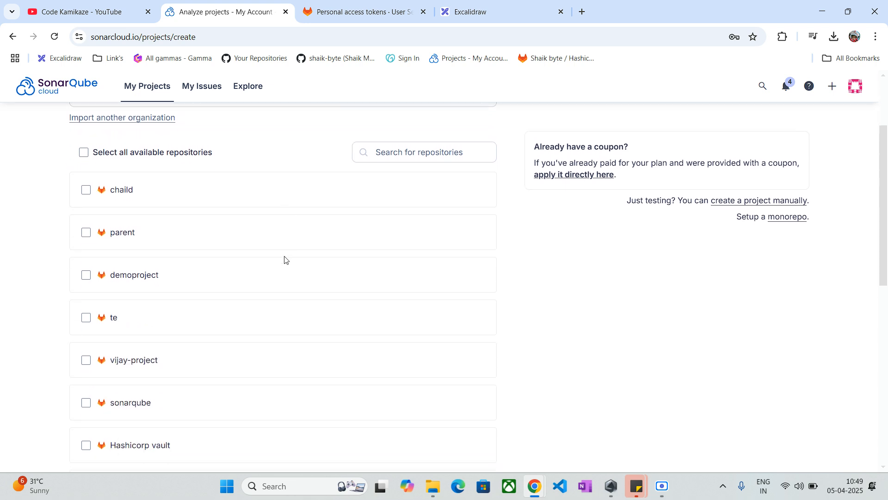
pyautogui.scroll(1, 284, 260)
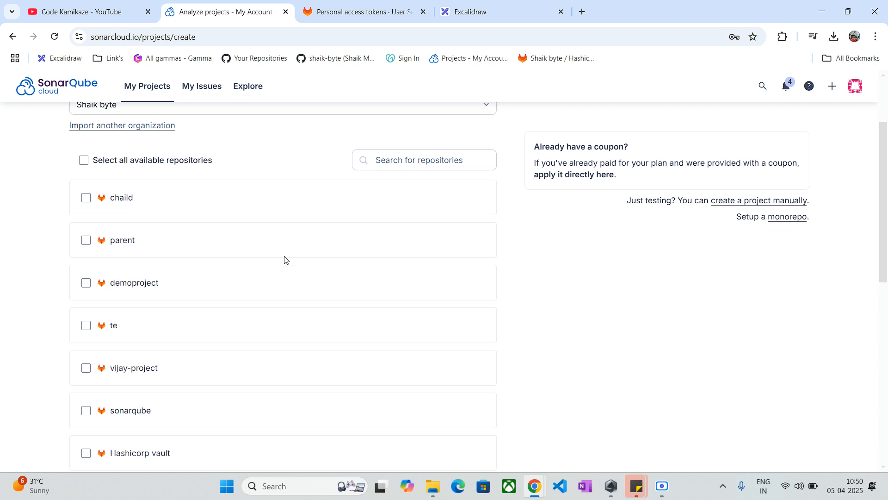
pyautogui.scroll(-6, 276, 265)
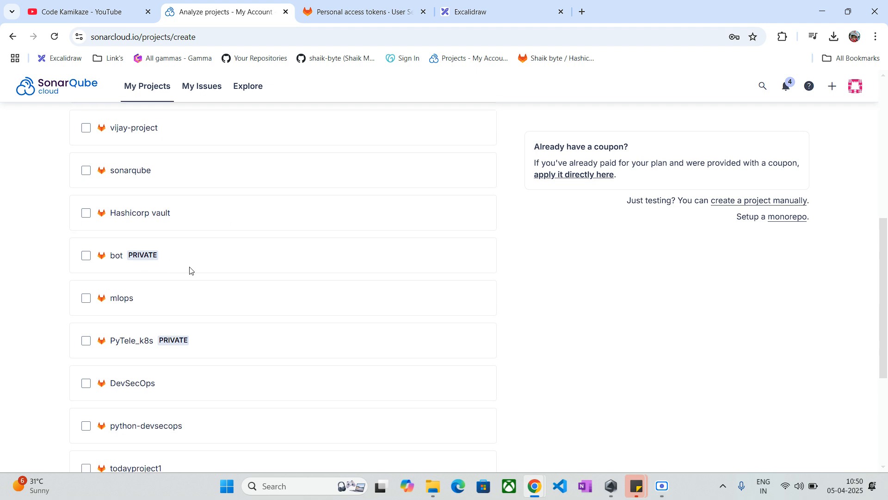
pyautogui.scroll(-1, 178, 259)
pyautogui.scroll(4, 268, 280)
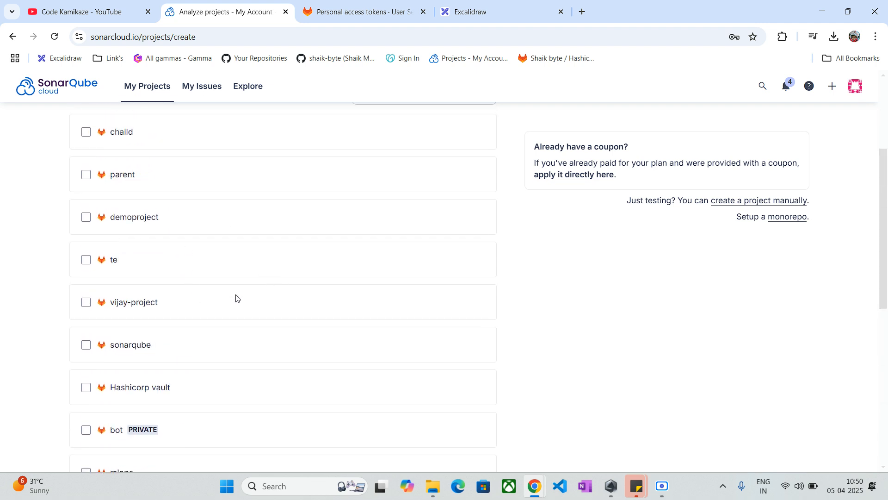
pyautogui.click(85, 347)
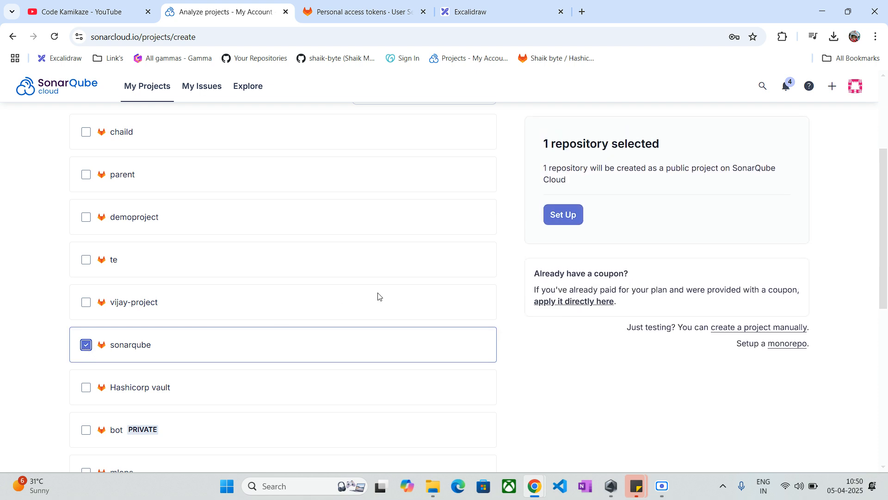
pyautogui.moveTo(544, 170); pyautogui.dragTo(738, 175)
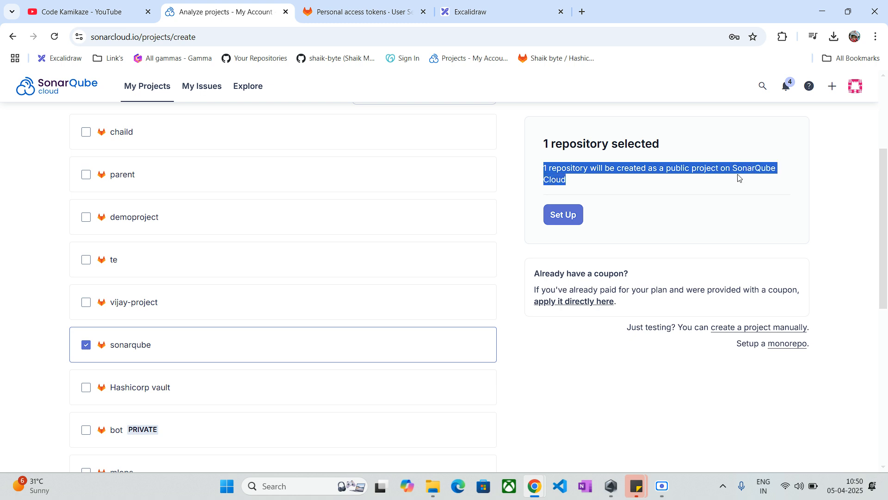
# - Switch the selection to the private bot repository, highlight its visibility note and reselect sonarqube
pyautogui.scroll(-3, 240, 256)
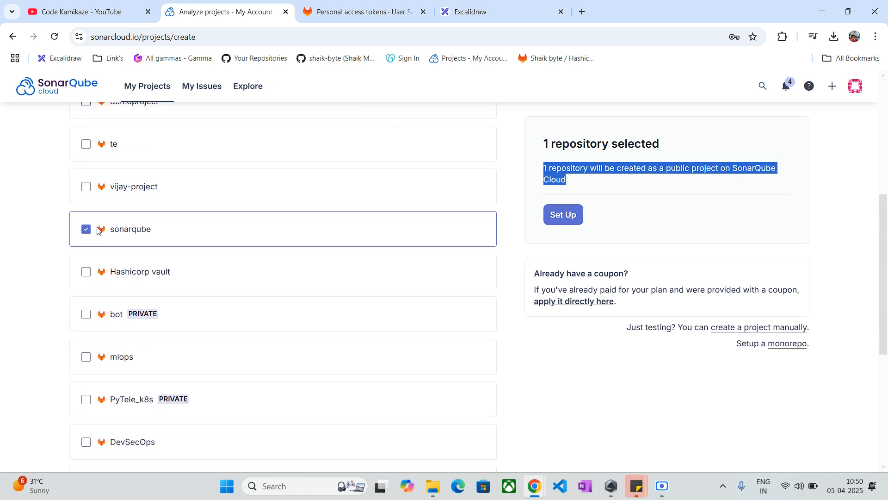
pyautogui.click(83, 229)
pyautogui.click(87, 314)
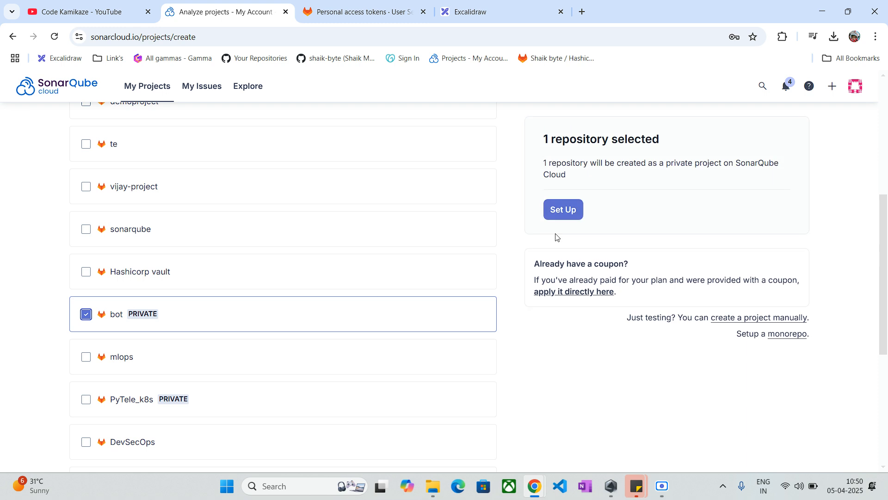
pyautogui.moveTo(544, 171); pyautogui.dragTo(657, 185)
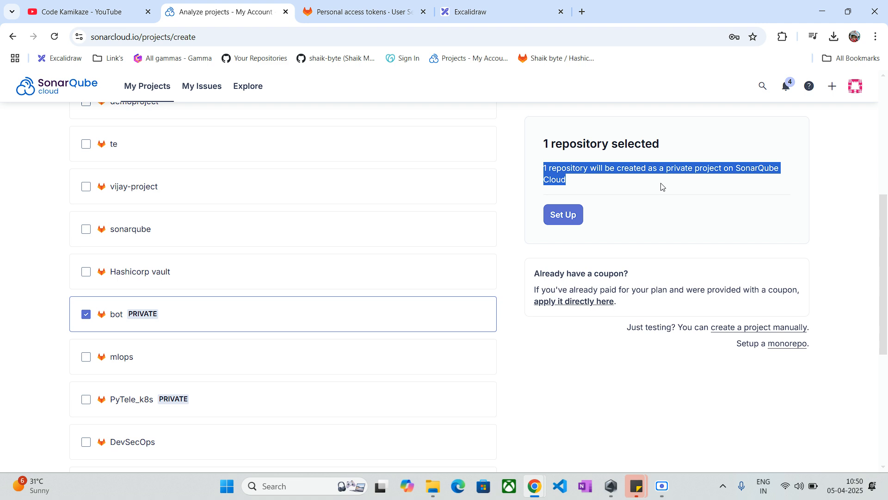
pyautogui.scroll(1, 298, 295)
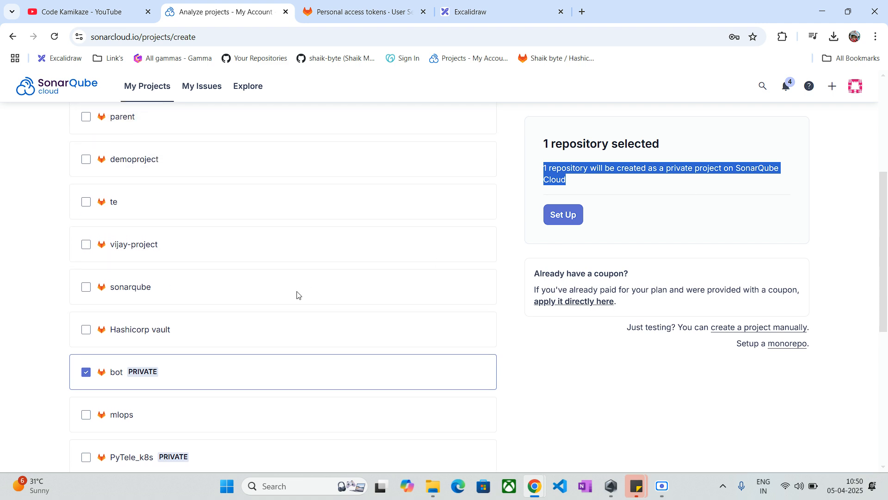
pyautogui.click(86, 372)
pyautogui.click(87, 288)
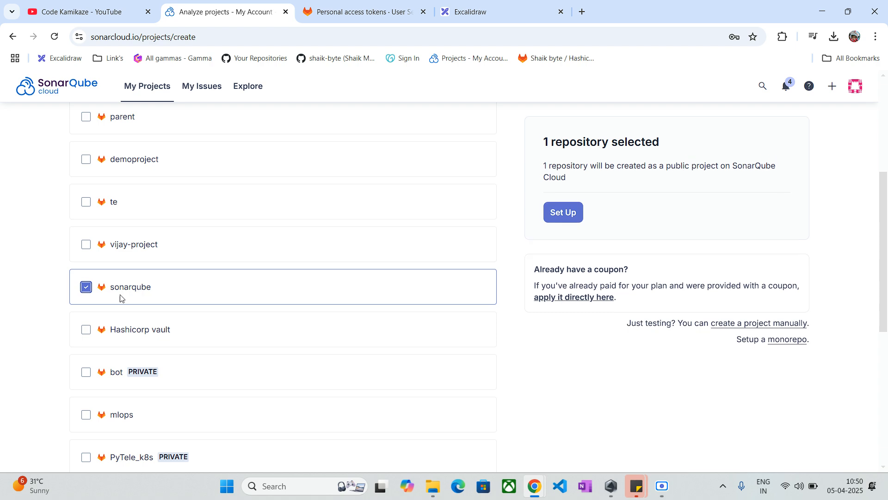
# - Set up the selected repository with new code based on Previous version and create the project
pyautogui.click(564, 215)
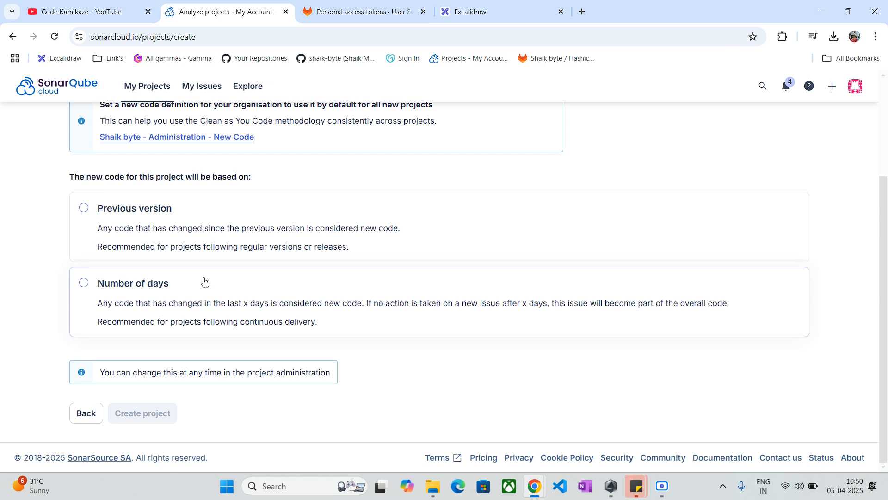
pyautogui.click(187, 224)
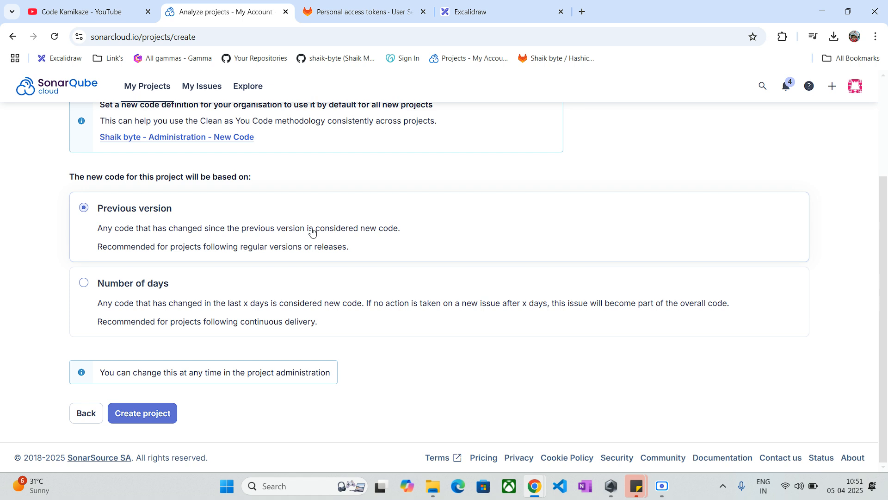
pyautogui.click(137, 420)
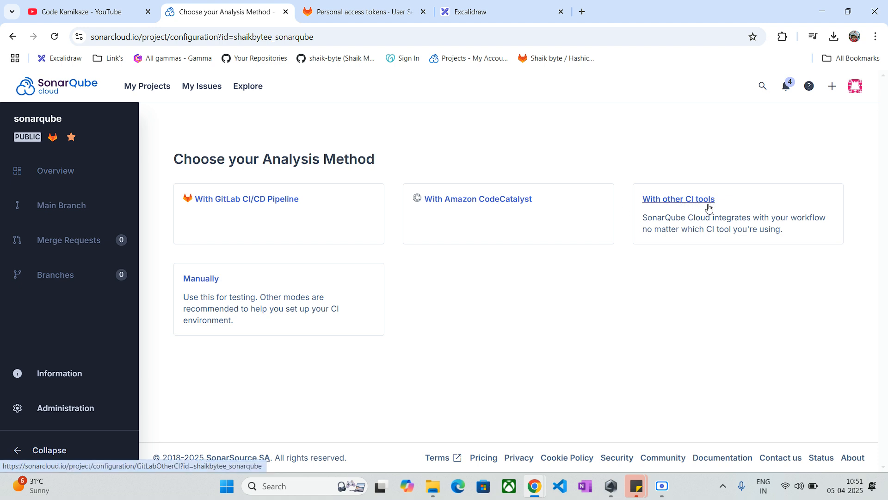
# - Choose GitLab CI/CD Pipeline as the analysis method and review its environment variable instructions
pyautogui.click(216, 203)
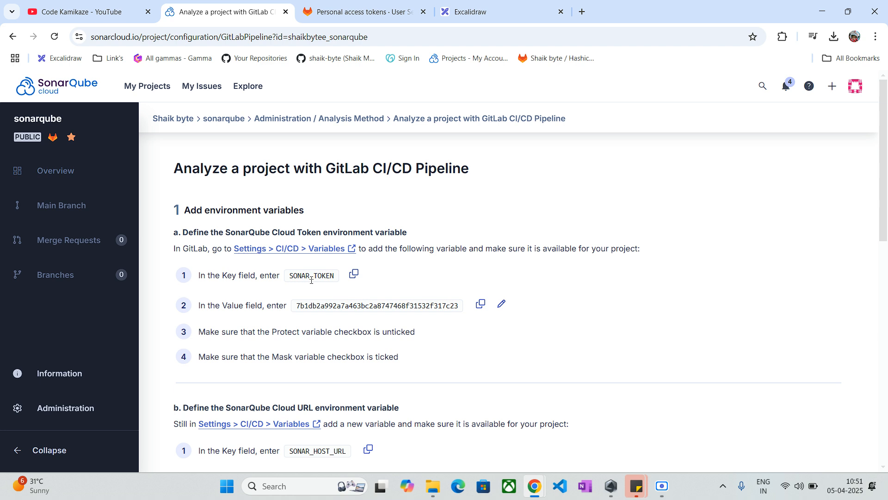
pyautogui.scroll(-2, 311, 280)
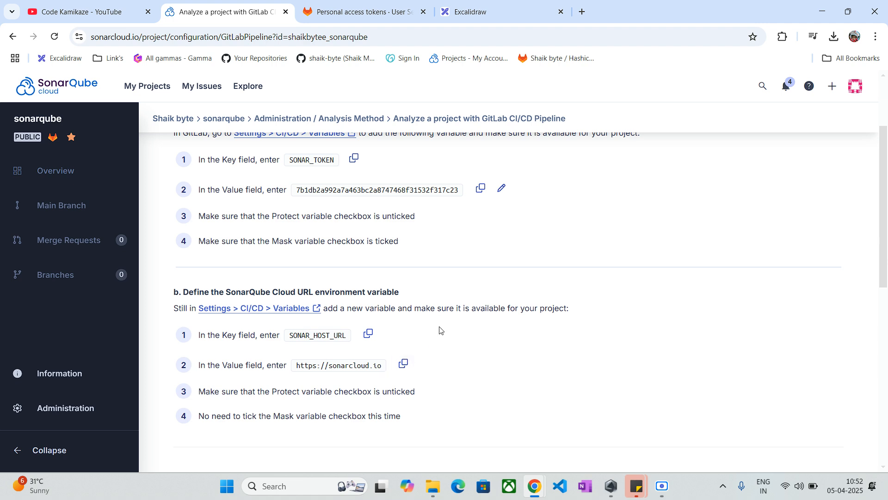
pyautogui.scroll(-5, 442, 326)
pyautogui.scroll(-2, 258, 244)
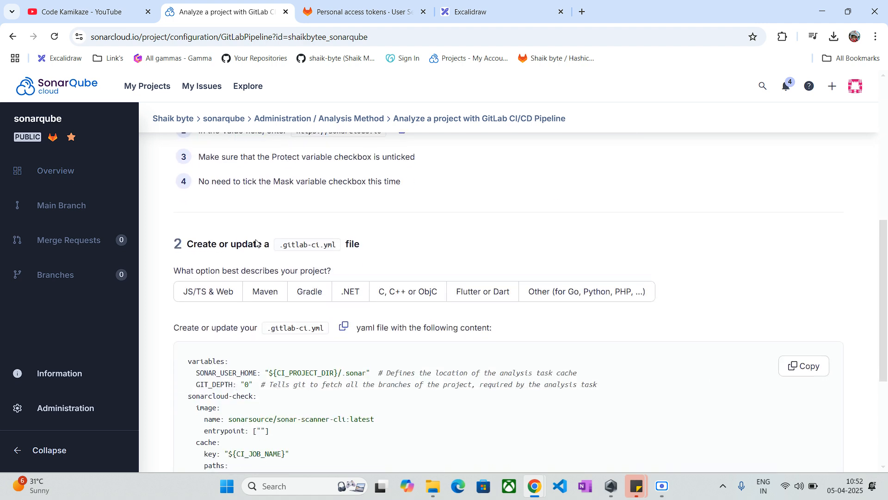
# - Compare the pipeline setup instructions for the .NET, Gradle, Maven, C, C++ or ObjC, and Flutter or Dart project types
pyautogui.click(348, 178)
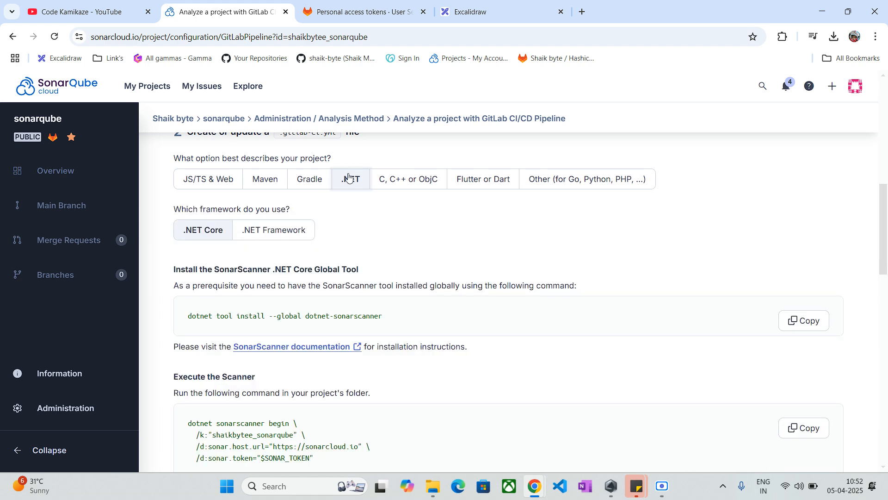
pyautogui.scroll(-1, 370, 194)
pyautogui.scroll(3, 368, 264)
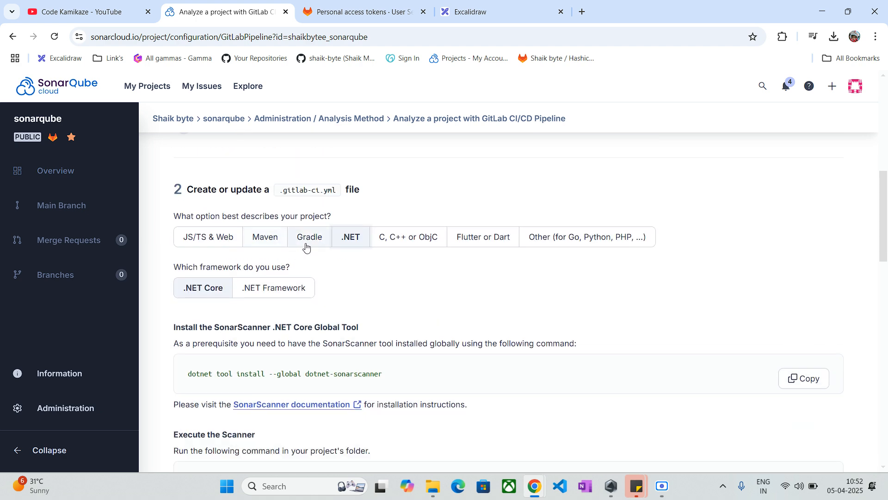
pyautogui.click(308, 245)
pyautogui.click(266, 239)
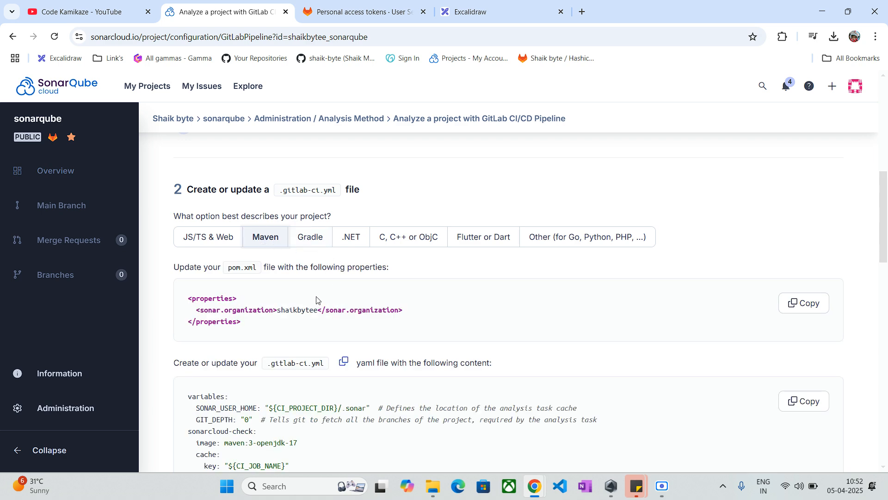
pyautogui.scroll(-5, 317, 300)
pyautogui.scroll(4, 326, 328)
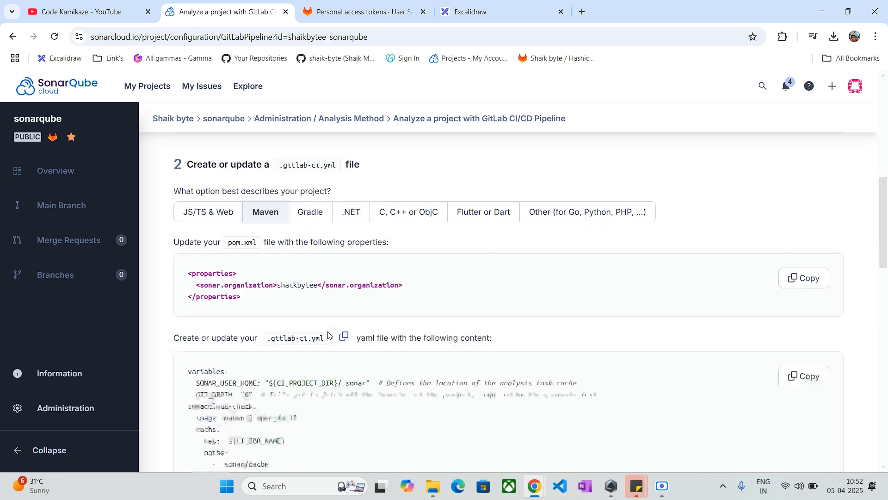
pyautogui.scroll(1, 328, 334)
pyautogui.click(419, 237)
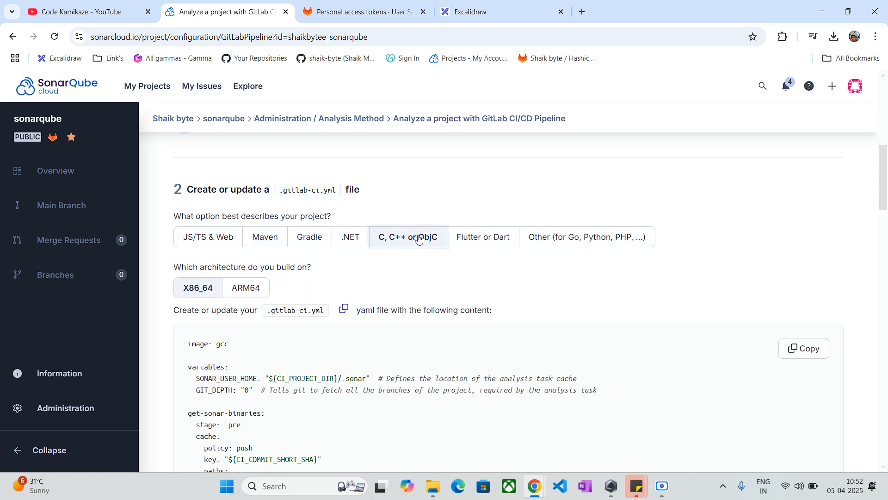
pyautogui.scroll(-2, 419, 241)
pyautogui.scroll(2, 463, 269)
pyautogui.click(474, 238)
# - Set the project type to Other (for Go, Python, PHP, ...), highlight its .gitlab-ci.yml content and view the sonar-project.properties section
pyautogui.click(558, 245)
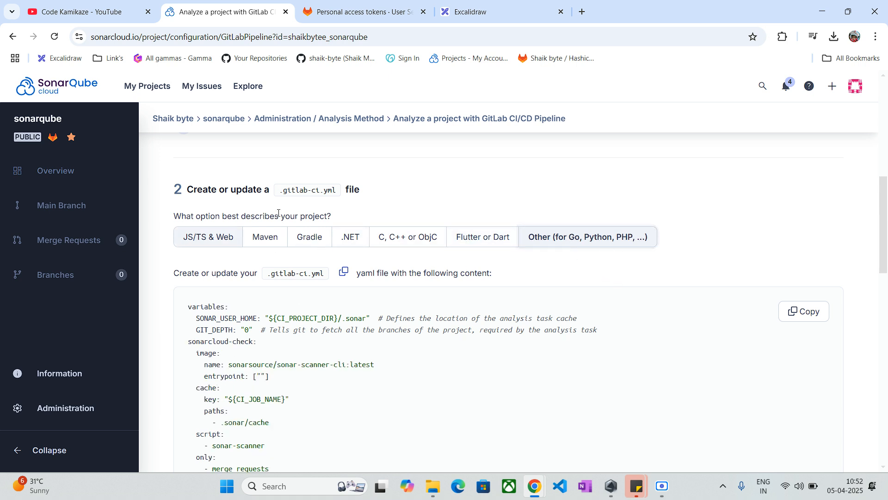
pyautogui.scroll(-2, 408, 258)
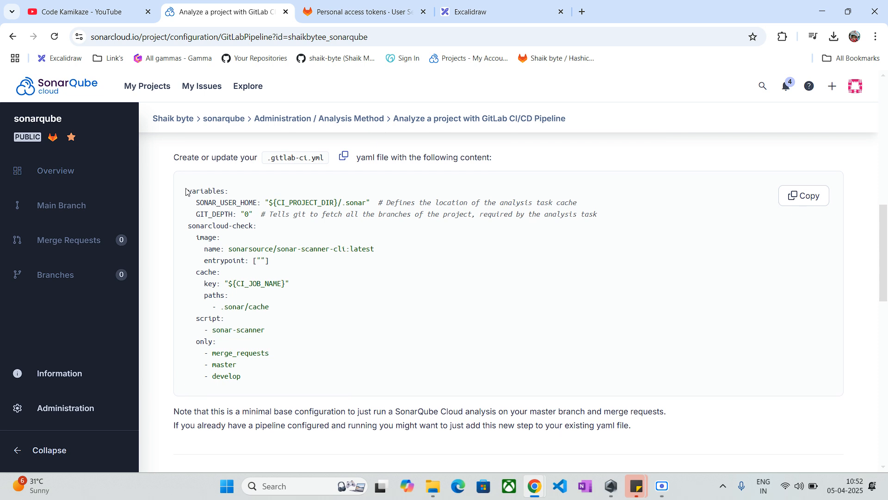
pyautogui.moveTo(186, 191); pyautogui.dragTo(300, 377)
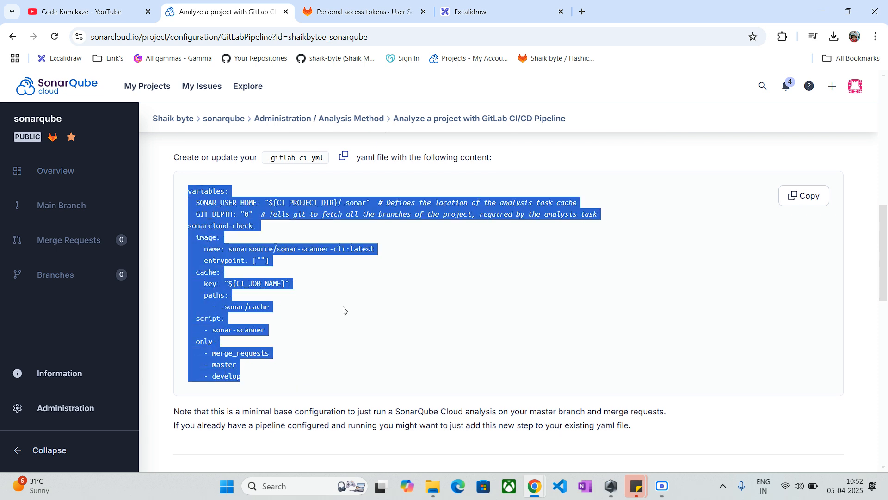
pyautogui.scroll(-2, 345, 308)
pyautogui.scroll(-2, 344, 308)
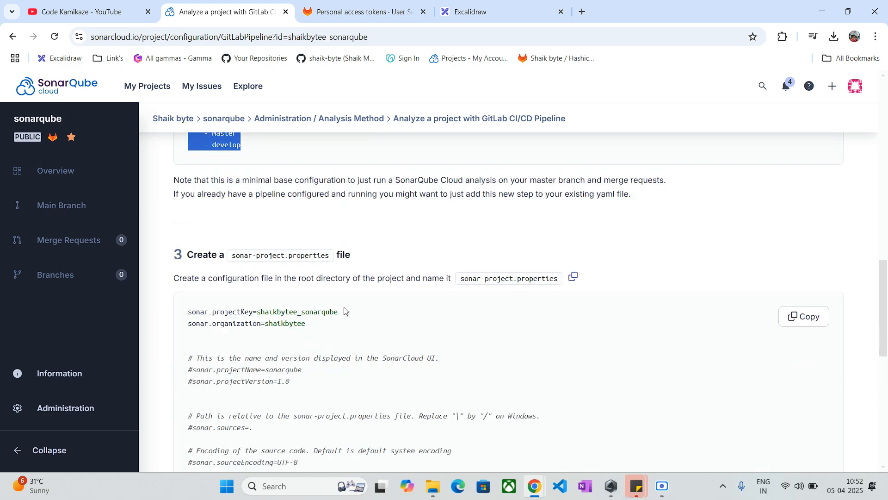
# - Examine the sonar-project.properties file name and contents, highlighting both, and return to the environment variable instructions
pyautogui.scroll(-2, 344, 309)
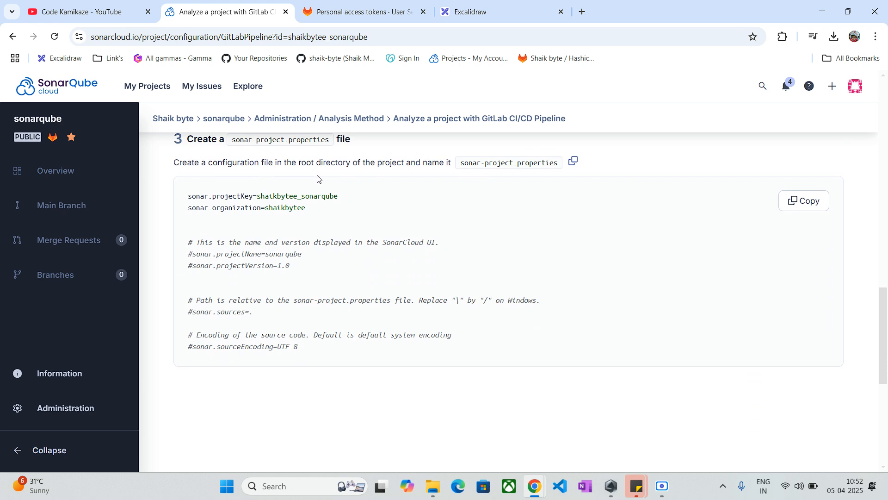
pyautogui.moveTo(462, 167); pyautogui.dragTo(558, 171)
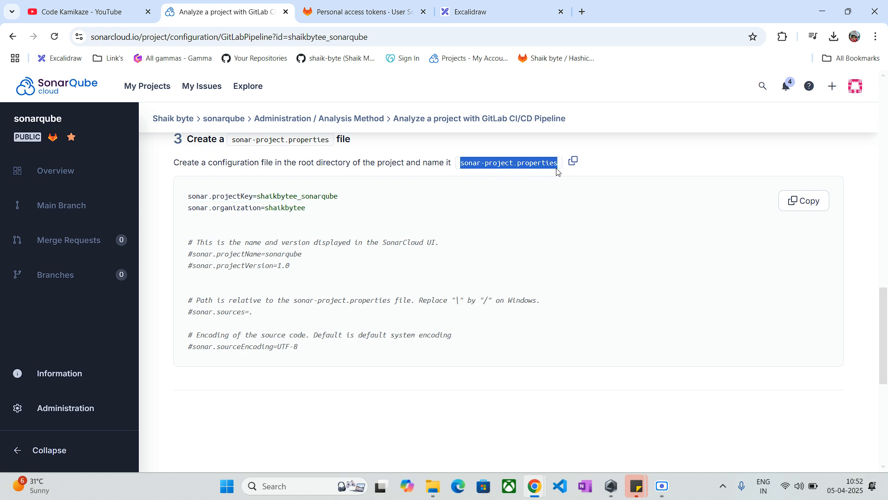
pyautogui.moveTo(189, 195); pyautogui.dragTo(337, 350)
pyautogui.click(382, 253)
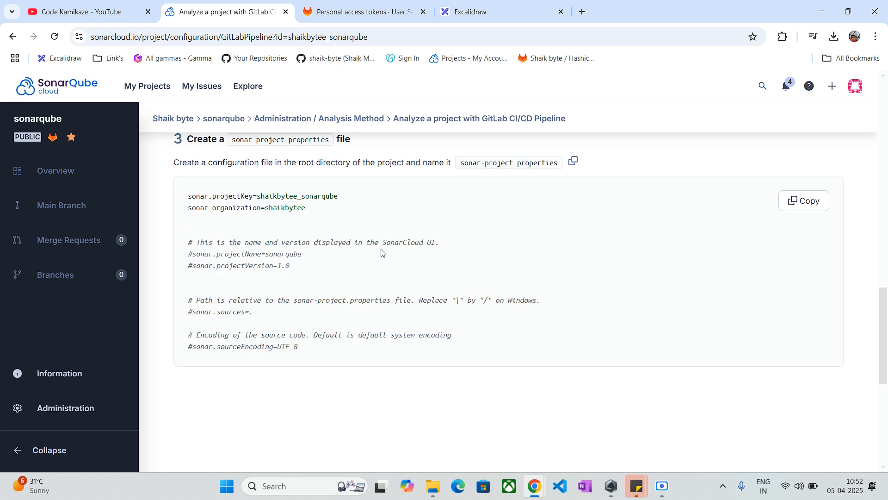
pyautogui.scroll(-4, 383, 252)
pyautogui.scroll(4, 388, 258)
pyautogui.scroll(9, 402, 266)
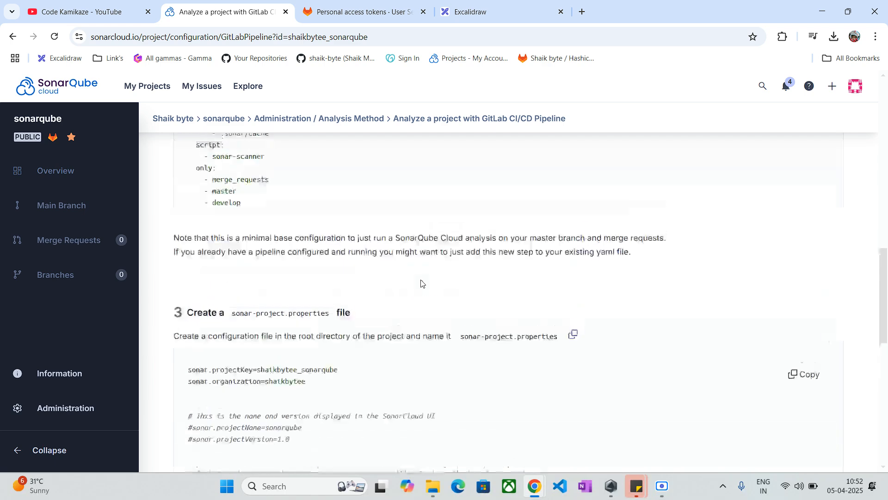
pyautogui.scroll(8, 444, 323)
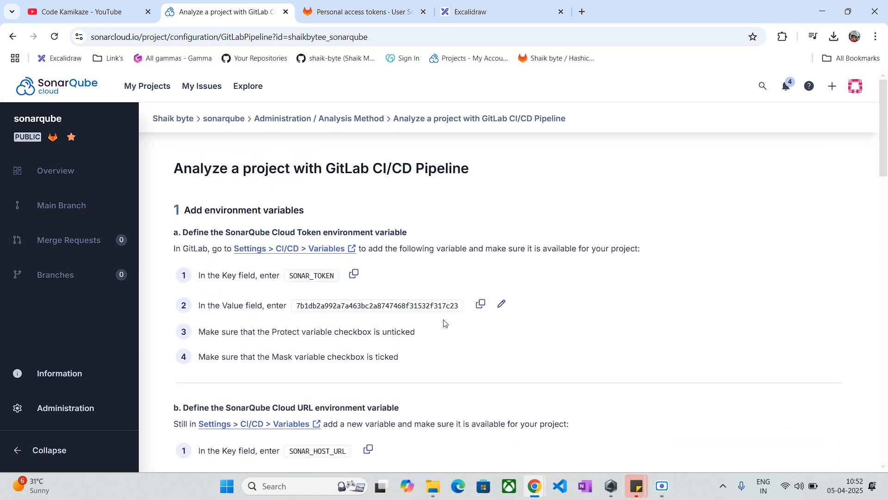
# - Reopen the sonarqube project from the My Projects list to show its analysis method choices
pyautogui.click(169, 94)
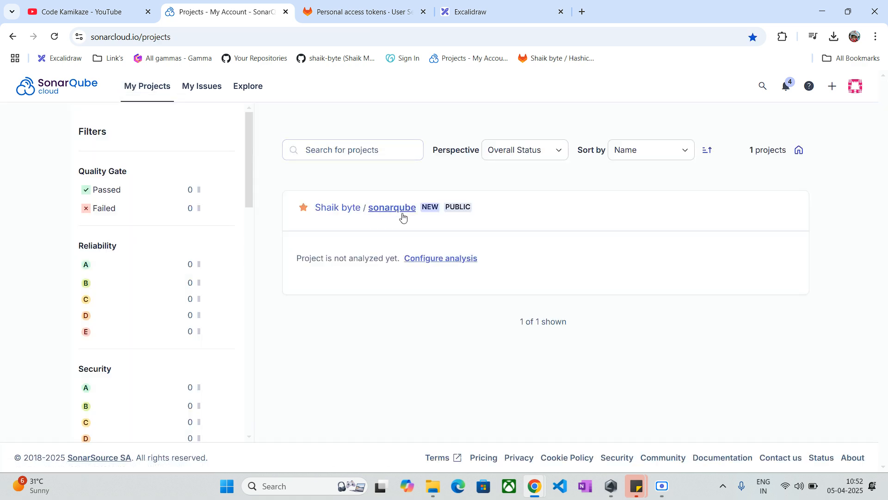
pyautogui.click(391, 216)
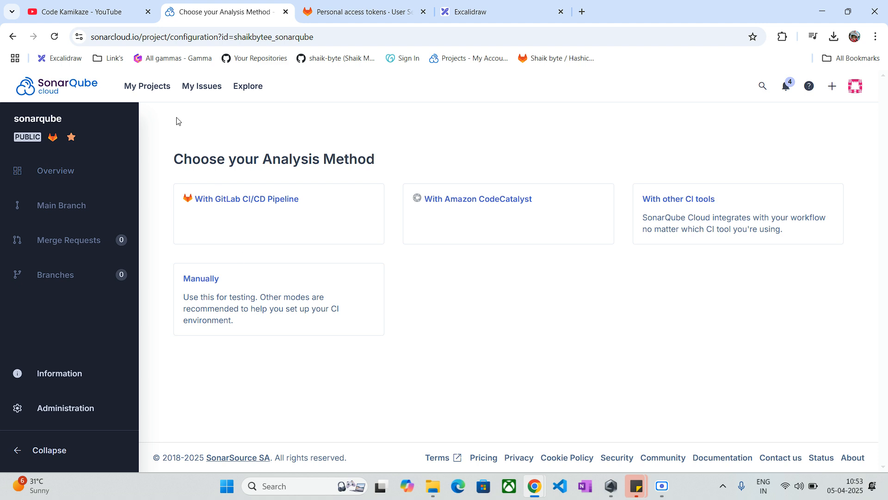
pyautogui.click(160, 95)
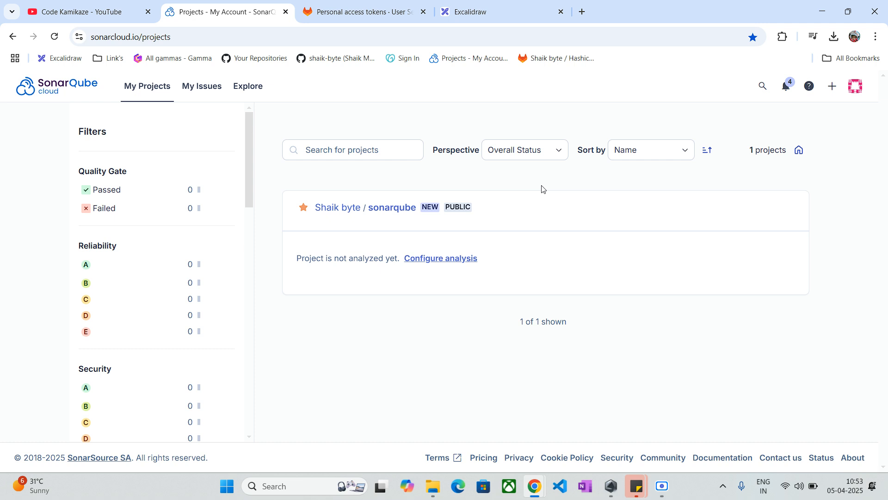
pyautogui.click(398, 208)
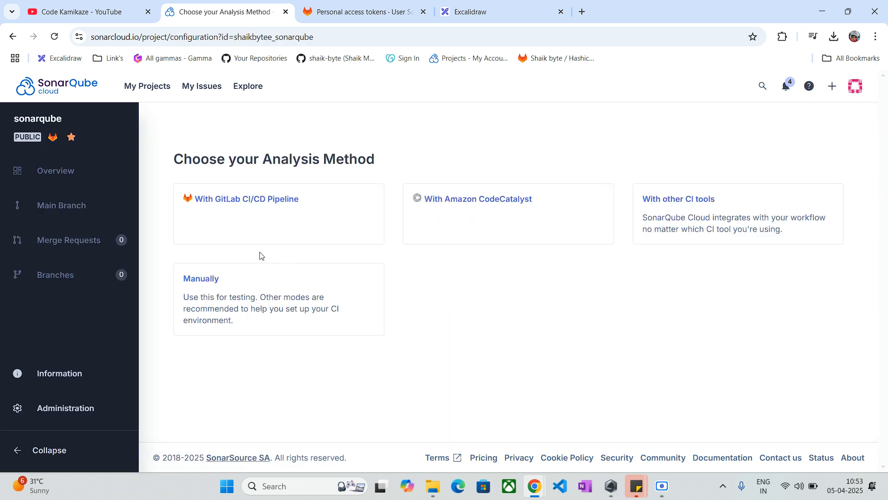
# - Choose the manual analysis method with project type Other (for Go, Python, PHP, ...) and review its Linux SonarScanner instructions
pyautogui.click(199, 277)
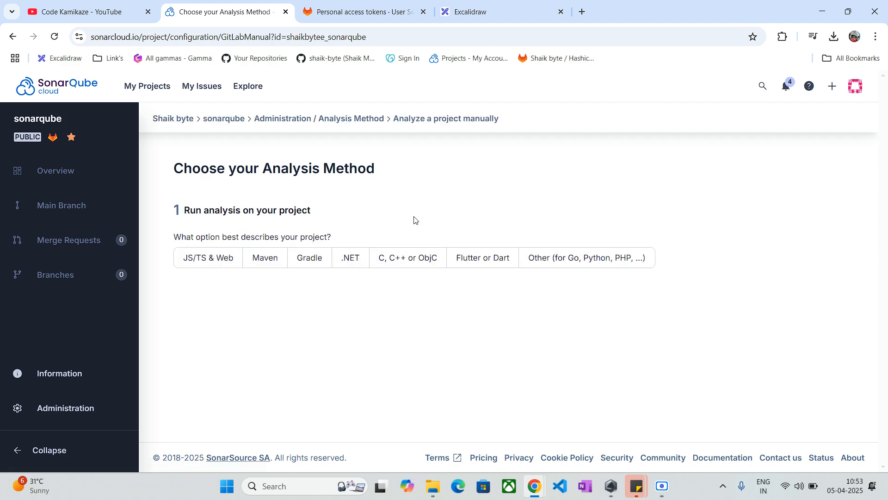
pyautogui.click(535, 257)
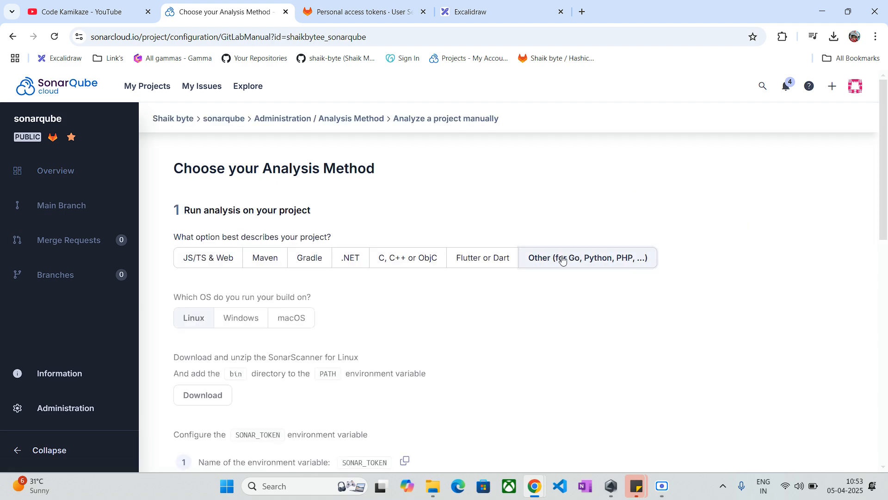
pyautogui.scroll(-7, 304, 270)
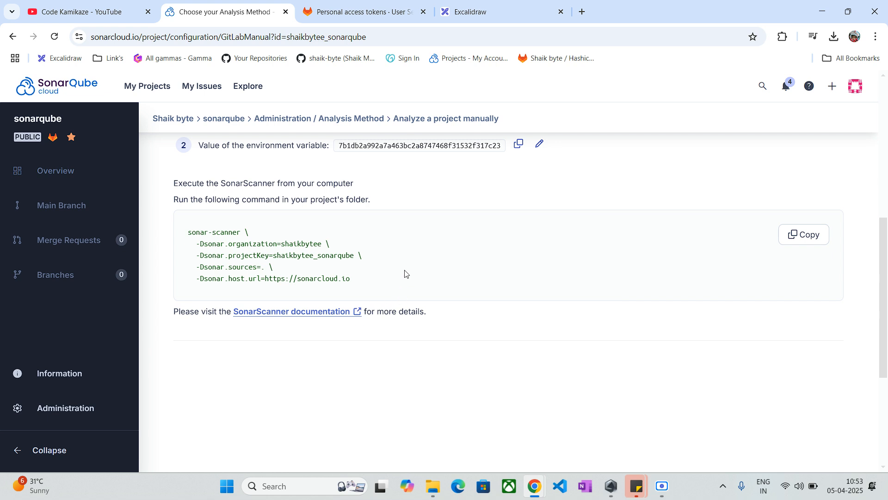
pyautogui.scroll(3, 405, 273)
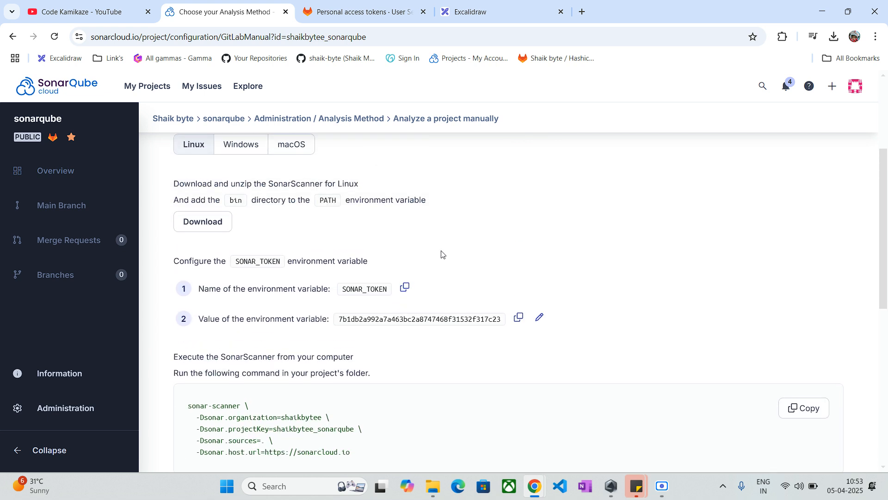
pyautogui.scroll(1, 461, 272)
pyautogui.scroll(1, 460, 272)
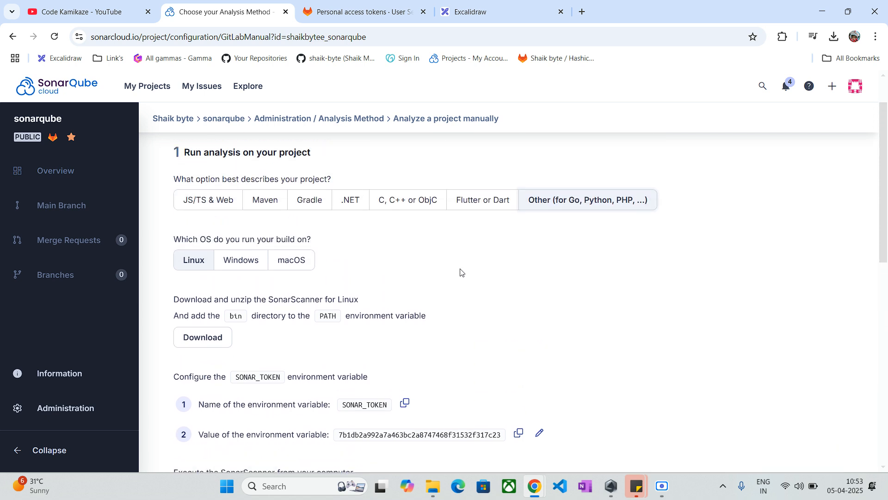